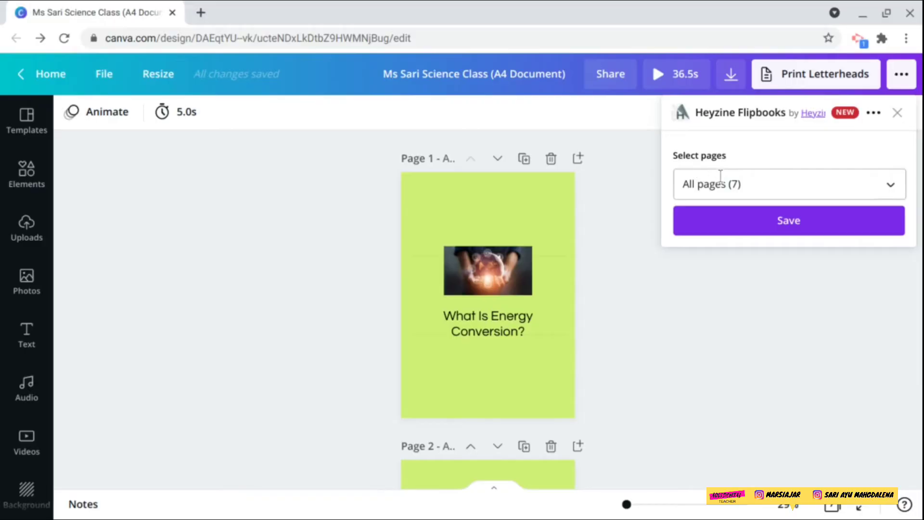
Step: Save all pages of the design to Heyzine Flipbooks and view the saved flipbook in Heyzine
click(890, 184)
scroll(840, 268, down, 5)
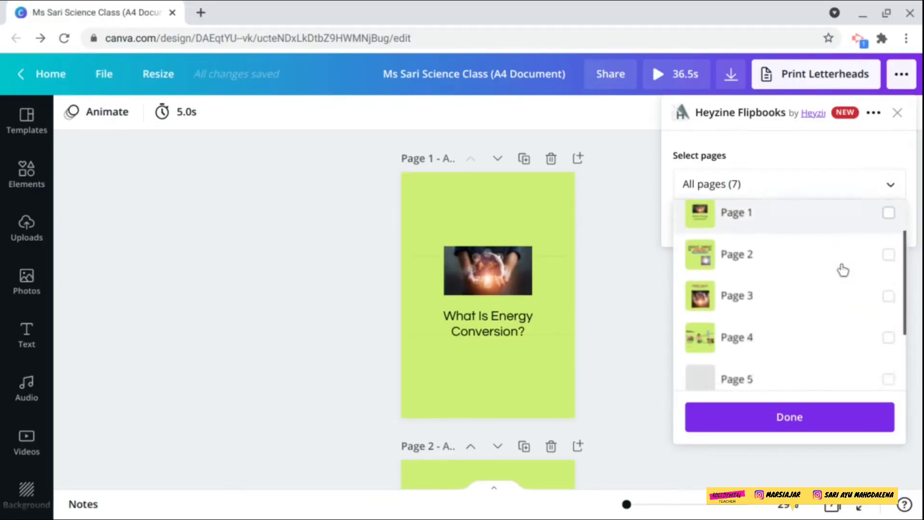
scroll(839, 269, up, 5)
click(889, 226)
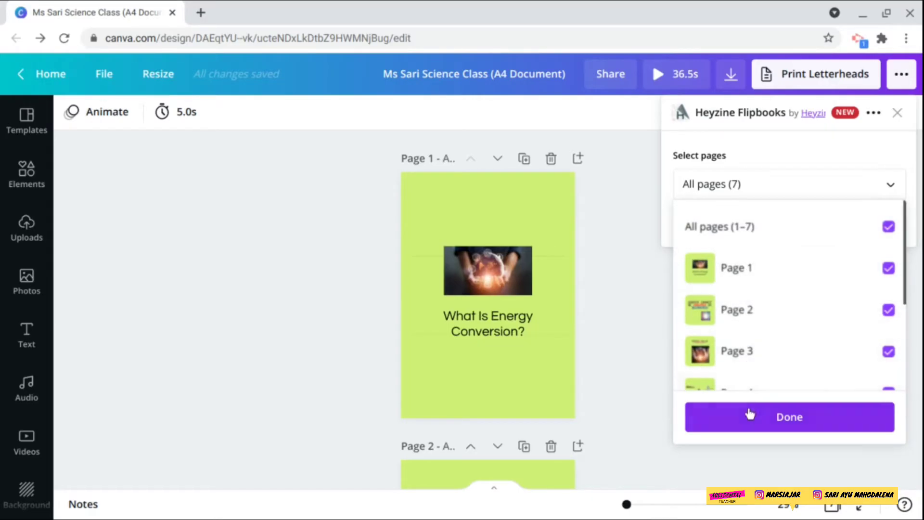
click(749, 422)
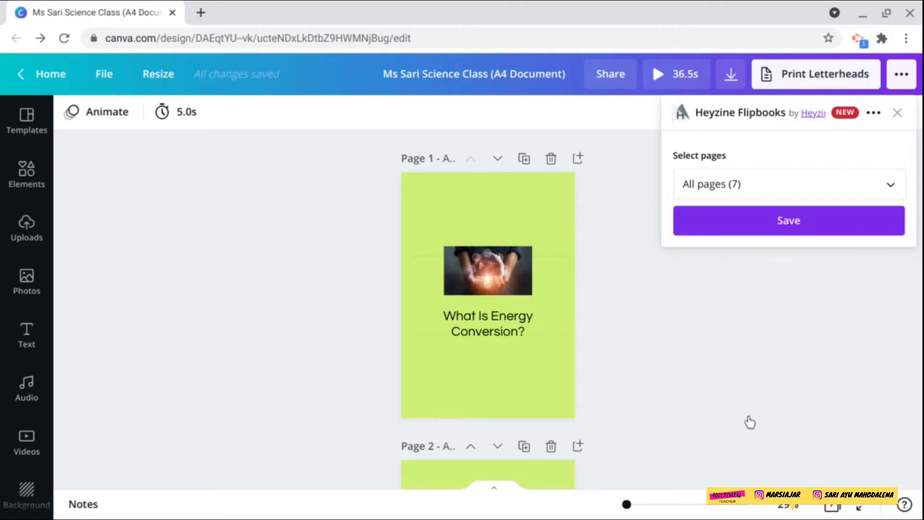
click(765, 221)
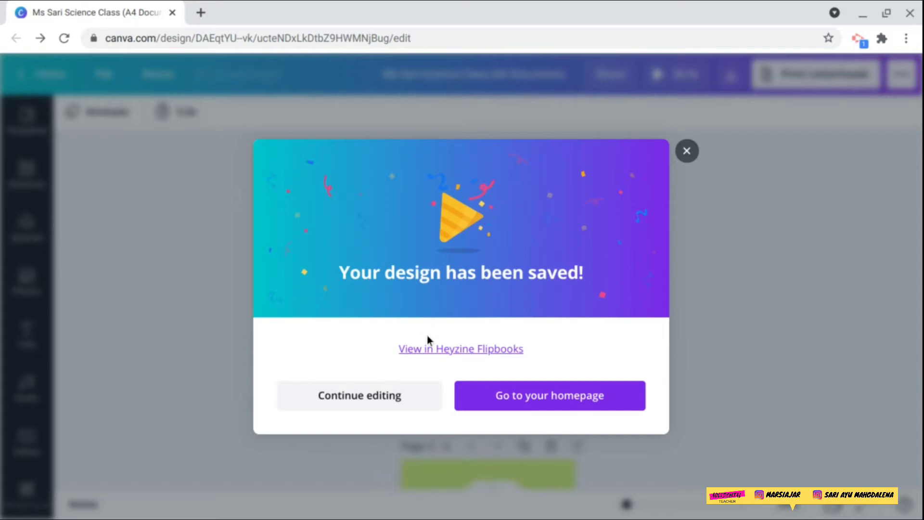
click(430, 350)
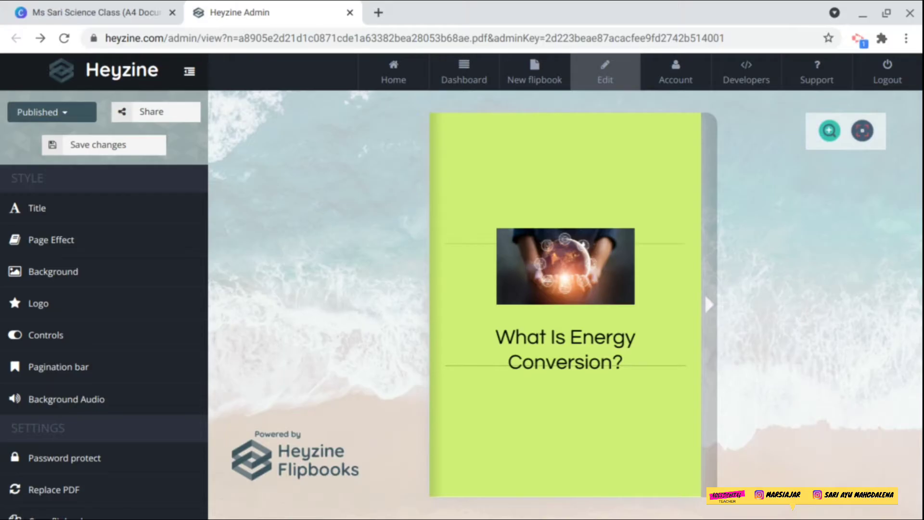
Step: Enter "Energy conversion" as the title in the flipbook's settings
scroll(153, 194, down, 2)
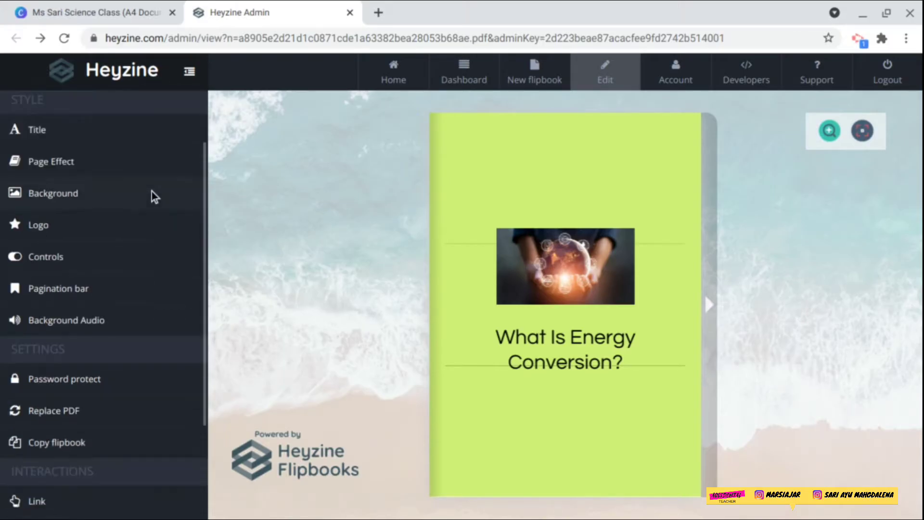
scroll(153, 195, down, 2)
scroll(150, 196, up, 4)
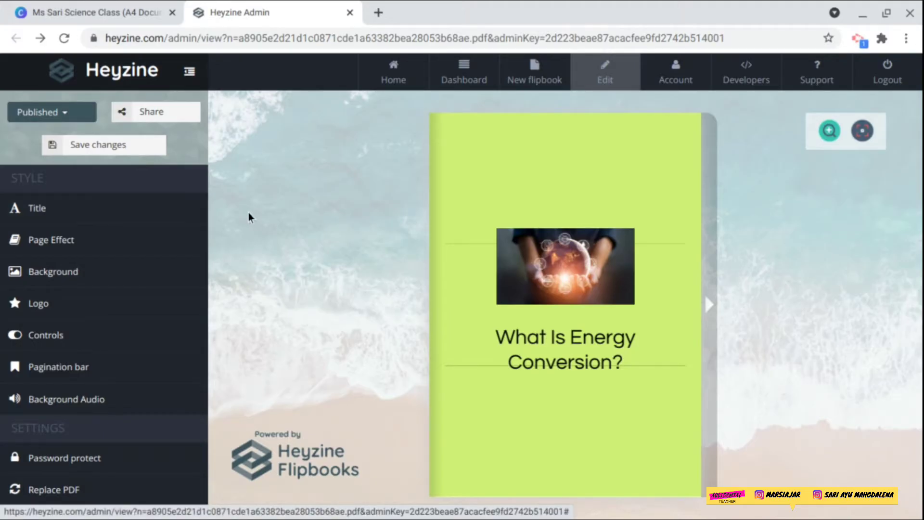
click(123, 222)
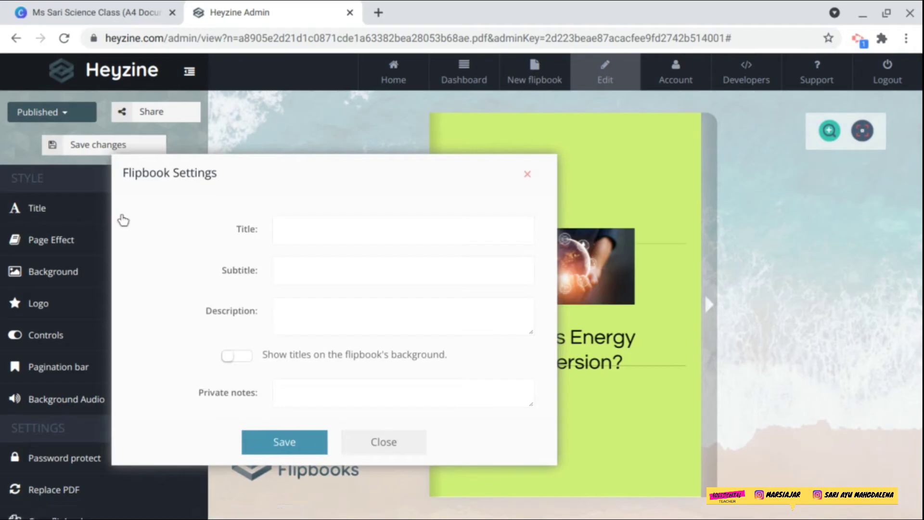
click(279, 229)
text(Ener)
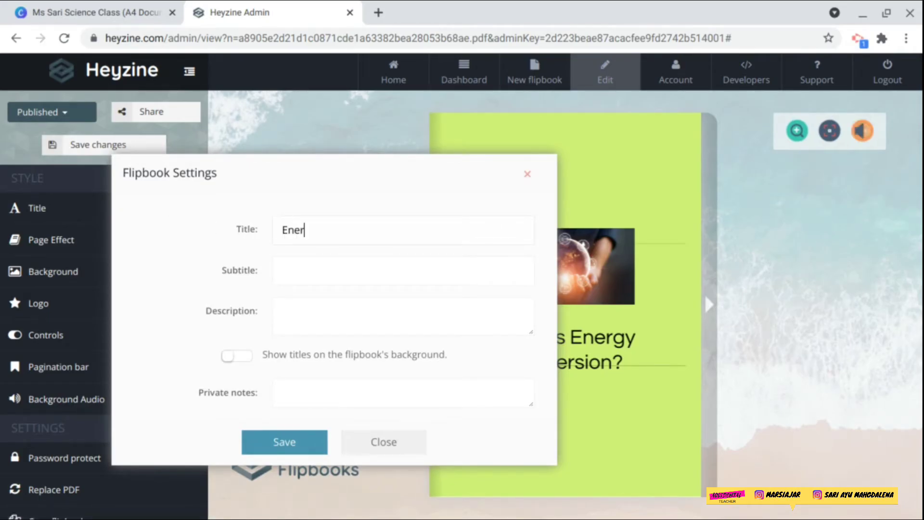
text(gy conversion)
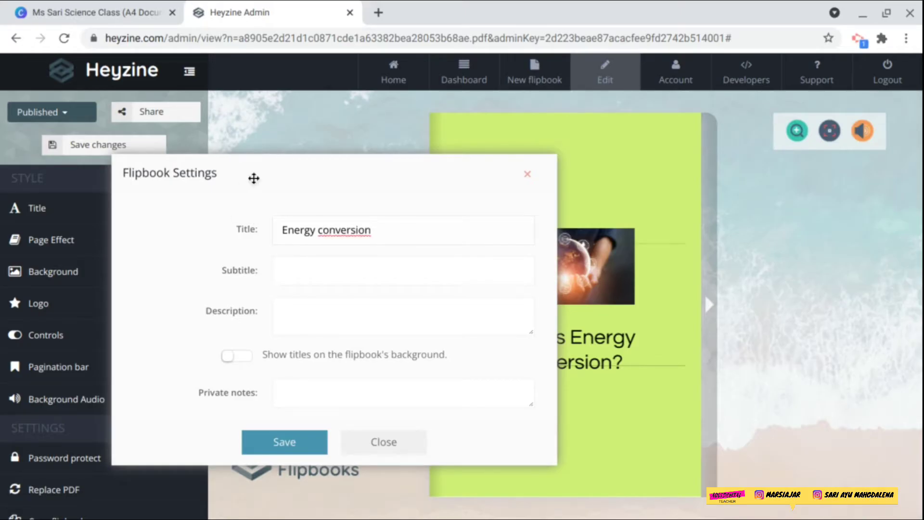
Step: Try showing titles on the flipbook's background, switch the option off again and close the flipbook settings
click(254, 178)
drag(254, 178, 580, 144)
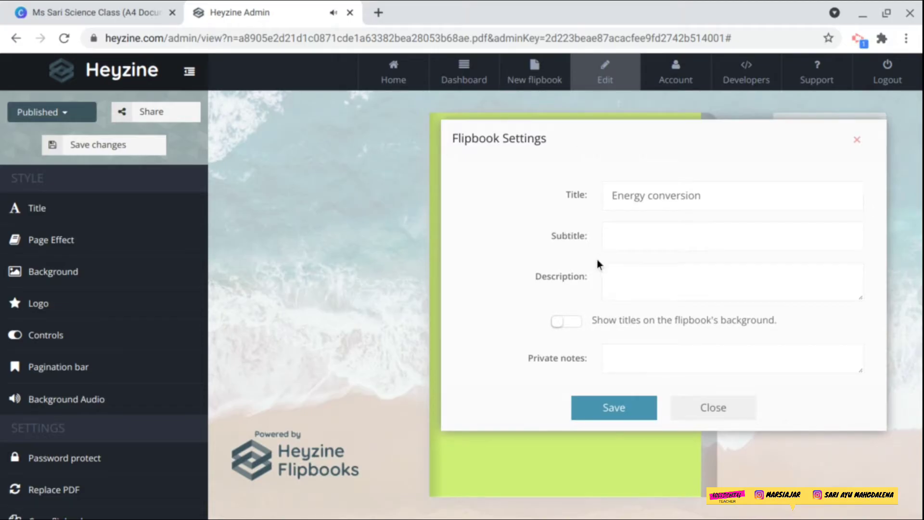
click(572, 324)
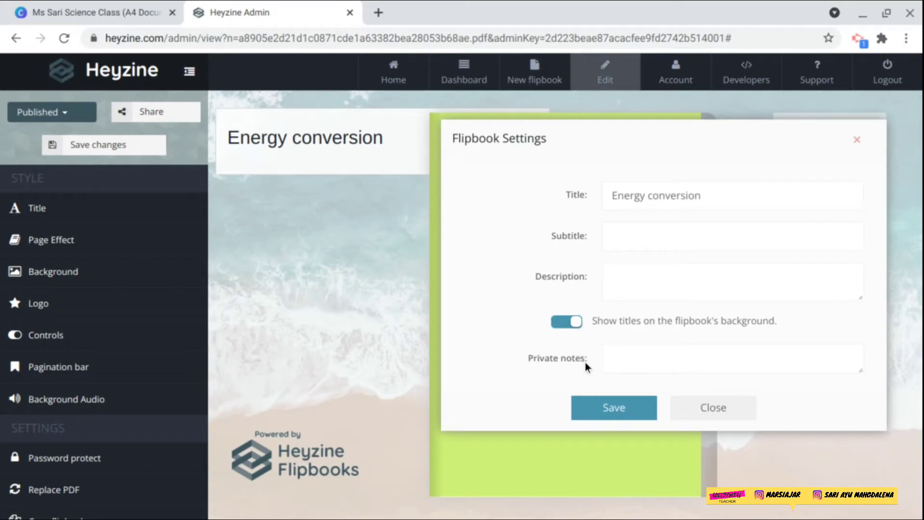
click(561, 322)
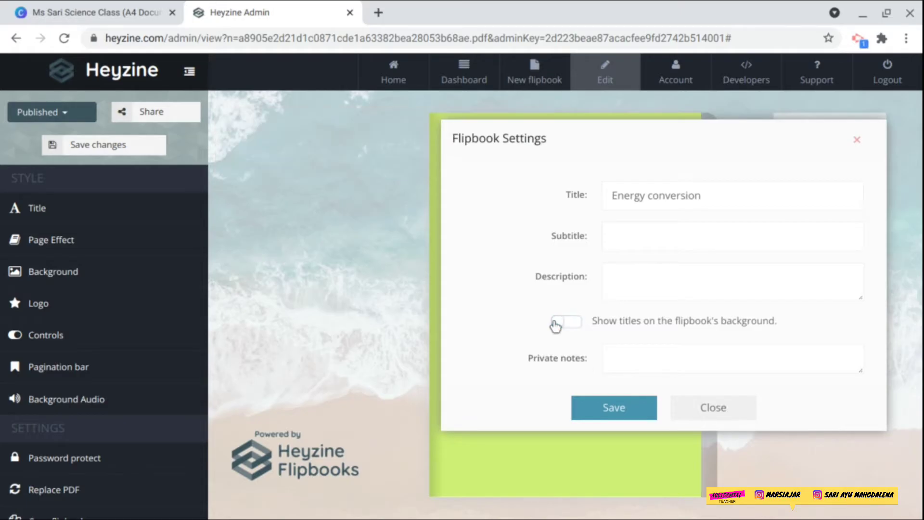
click(722, 423)
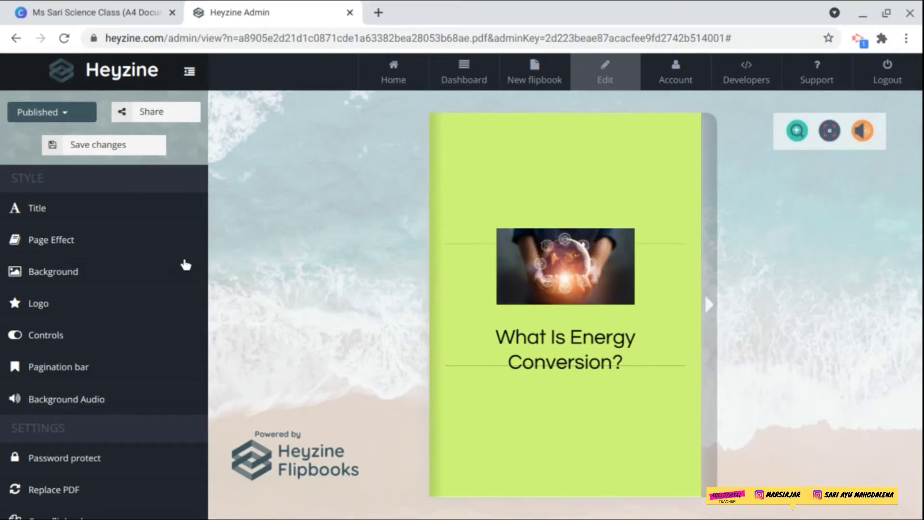
Step: Check the page effect options and leaf through the flipbook to its last page and back to the cover
click(158, 251)
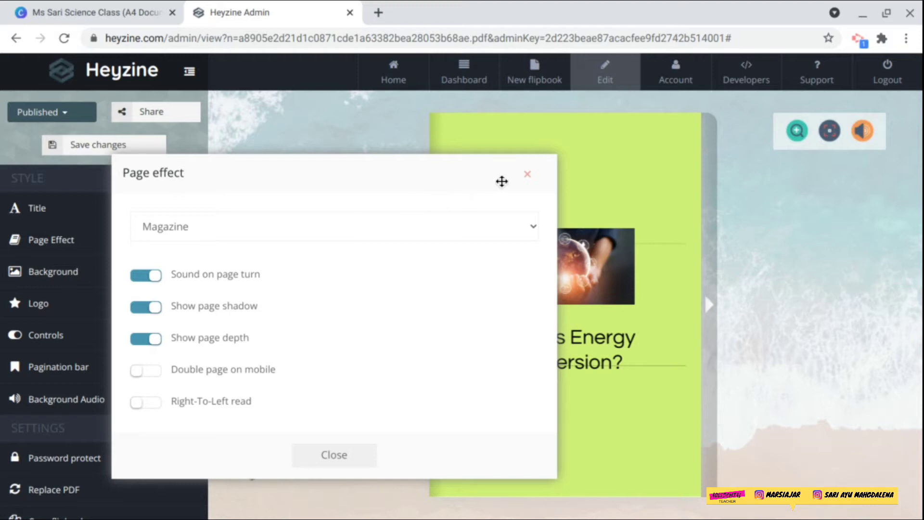
click(334, 456)
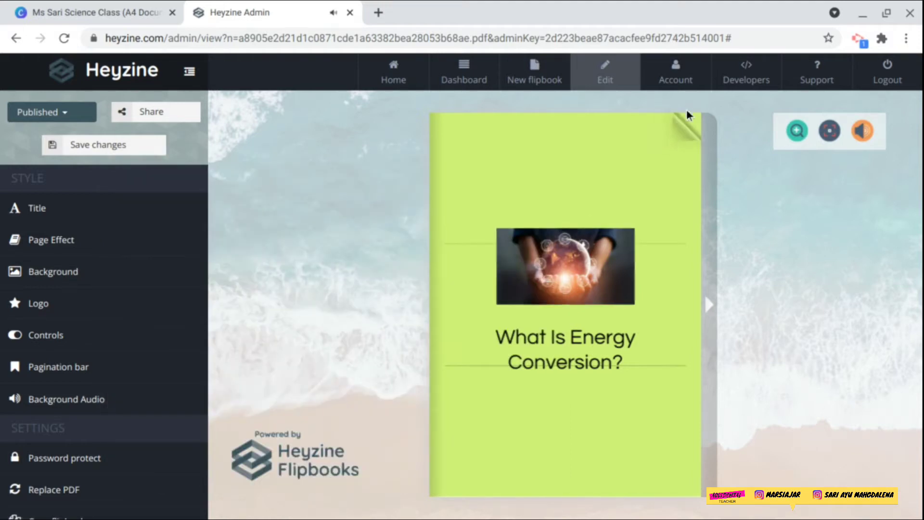
click(702, 119)
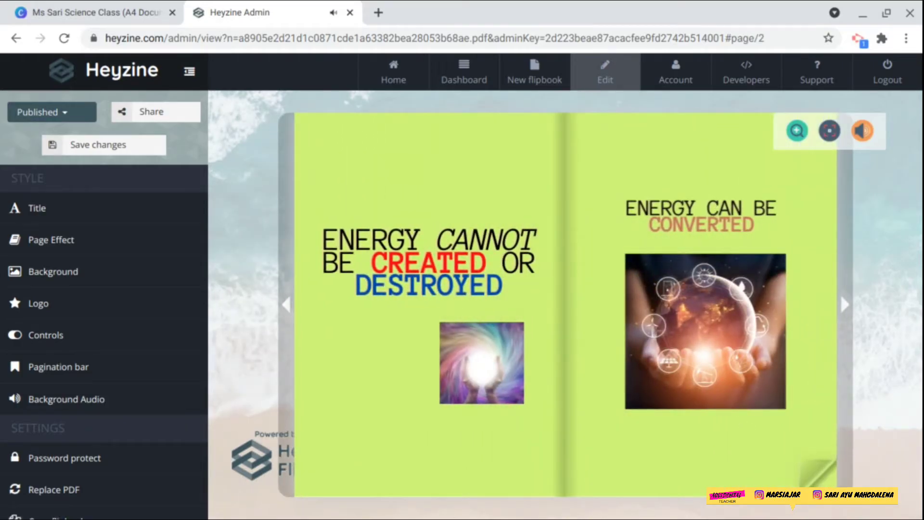
click(819, 474)
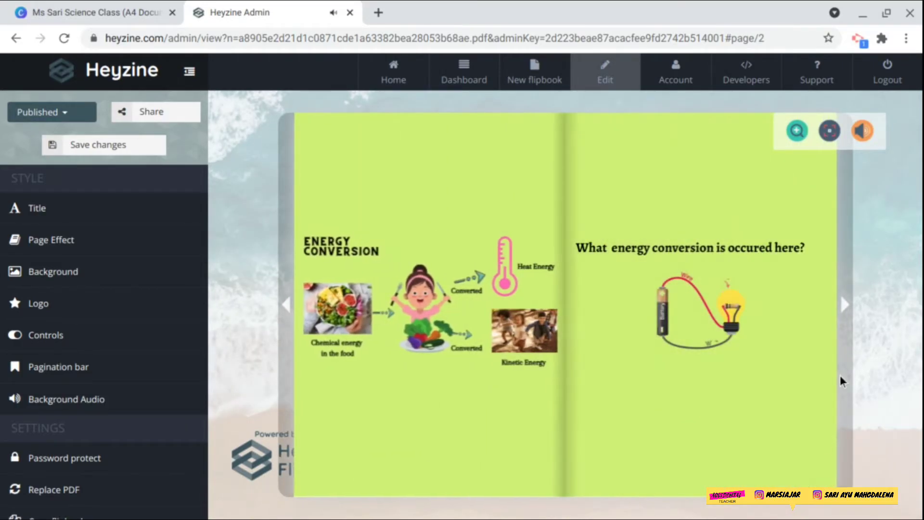
click(842, 305)
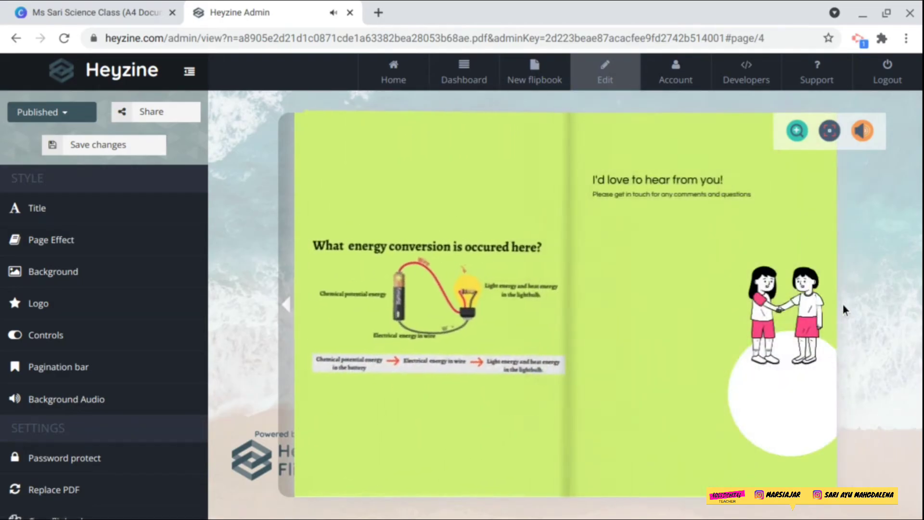
key(Left)
key(Left)
key(Left)
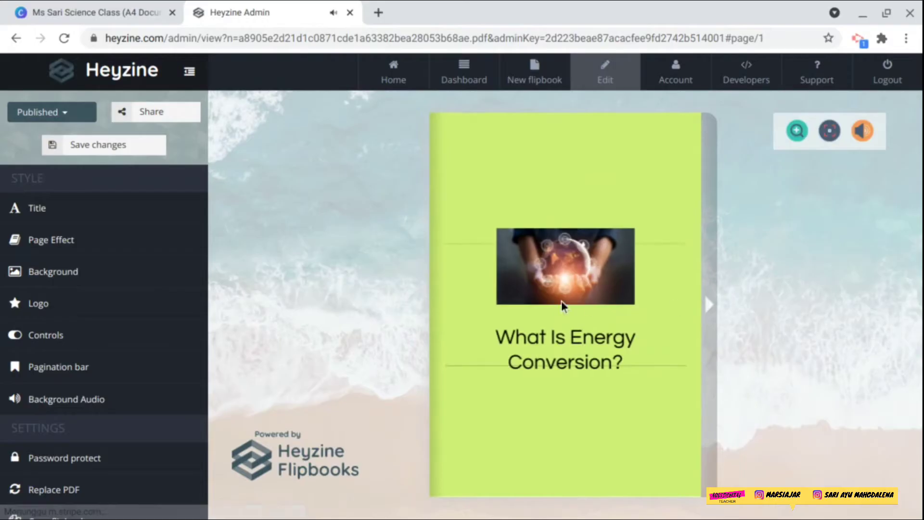
Step: Change the flipbook's page effect to Book
click(124, 248)
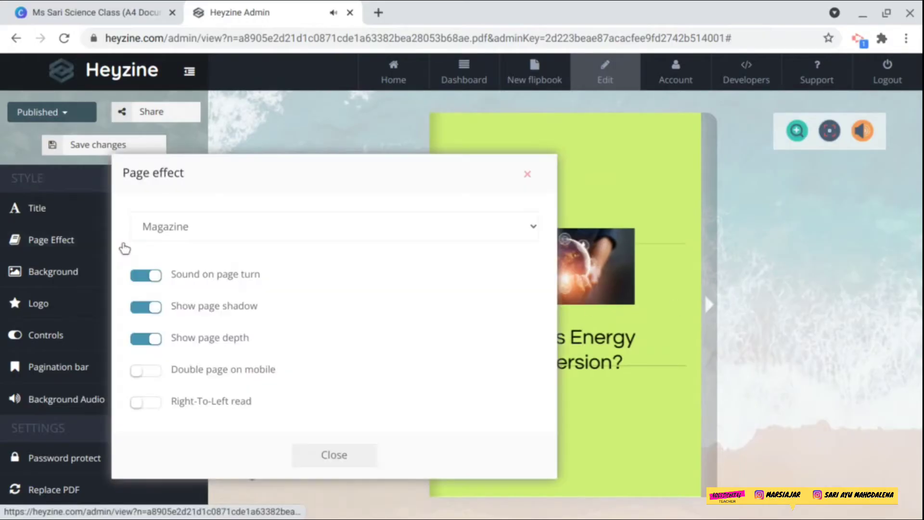
click(208, 232)
click(200, 278)
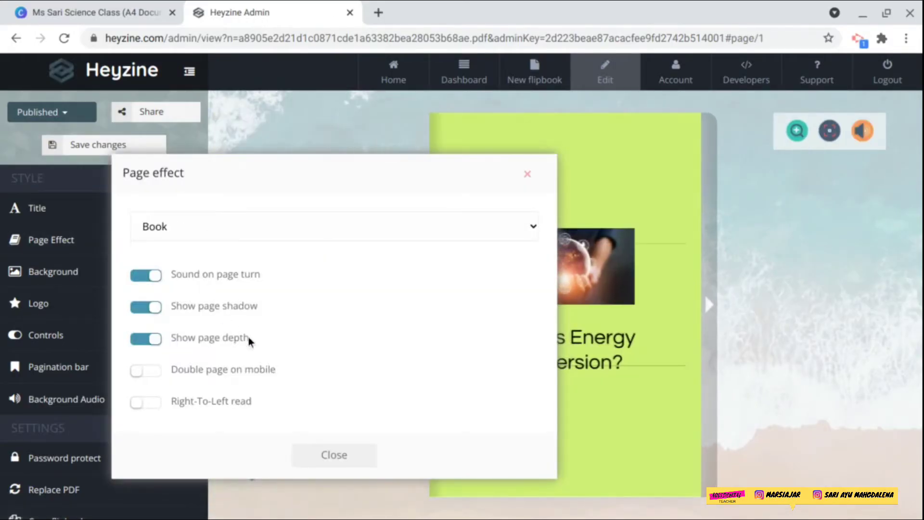
click(337, 457)
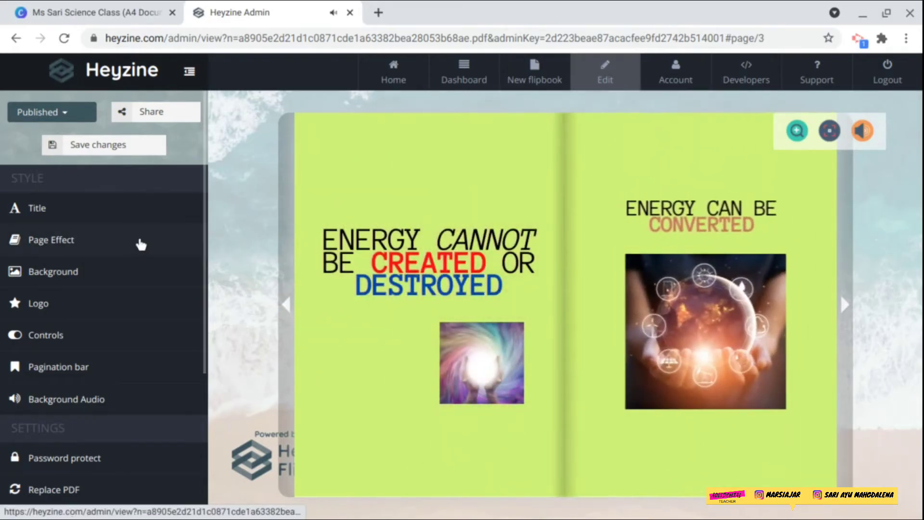
Step: Turn off the sound on page turn and leaf through the flipbook to its last page
click(137, 241)
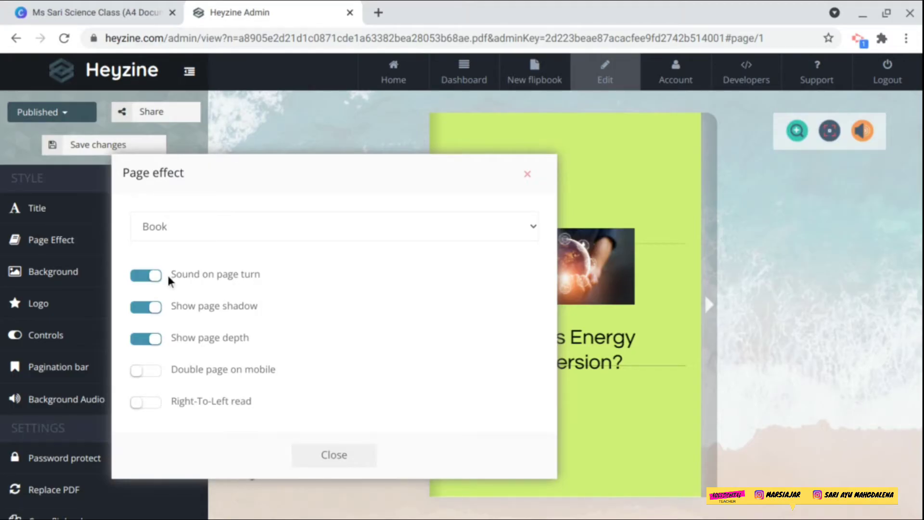
click(145, 278)
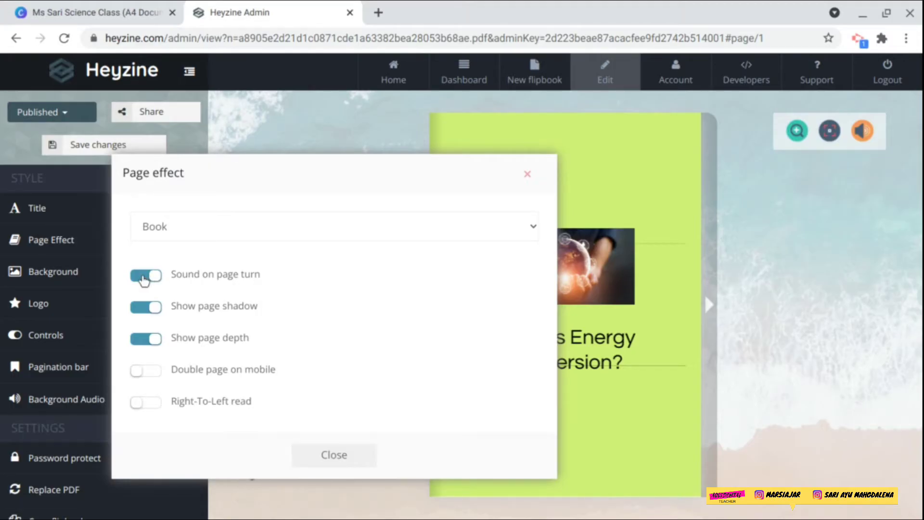
click(324, 454)
click(684, 337)
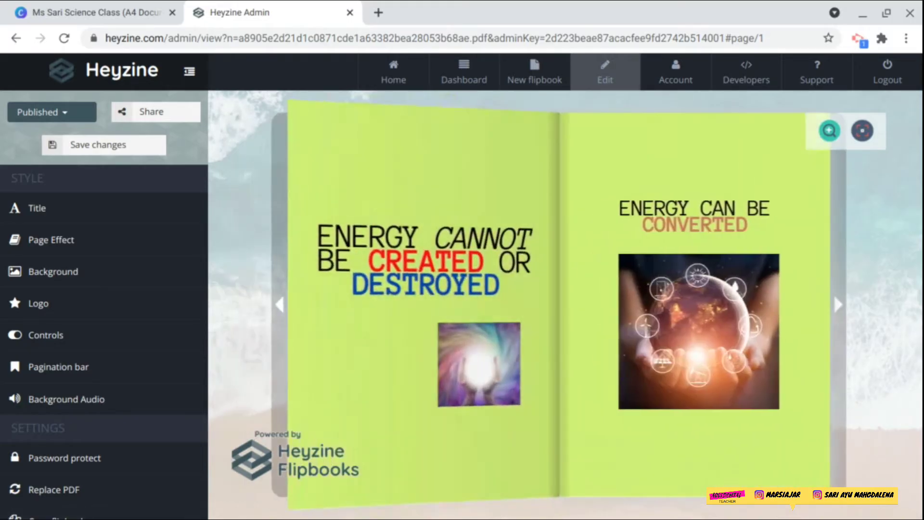
click(683, 337)
click(683, 337)
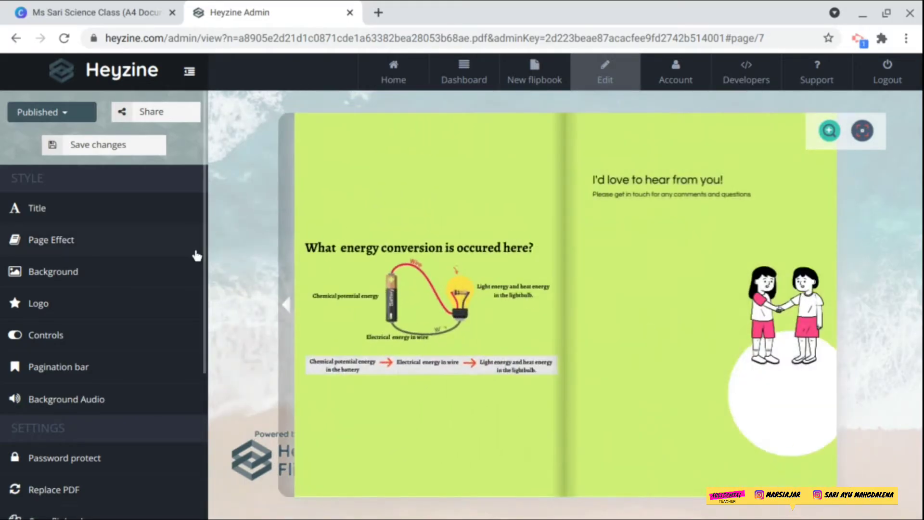
Step: Turn the sound on page turn back on and set the page effect to Magazine
click(172, 249)
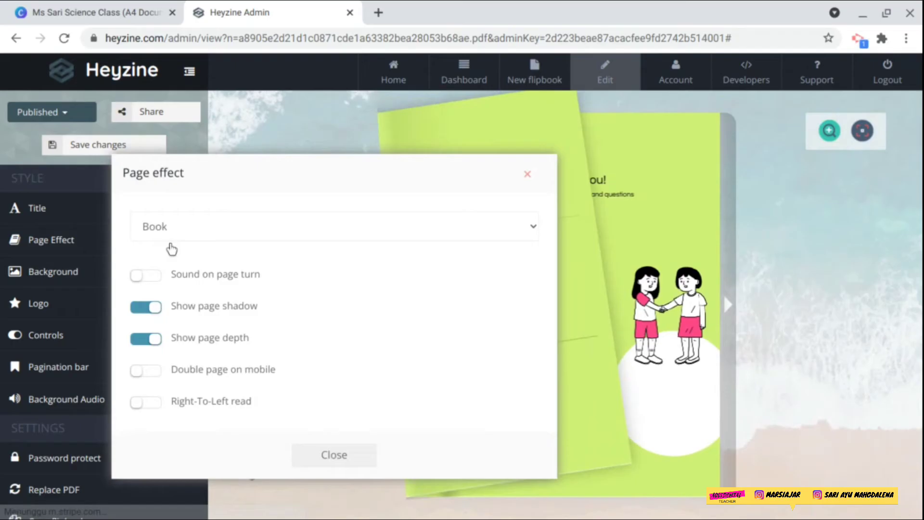
click(160, 275)
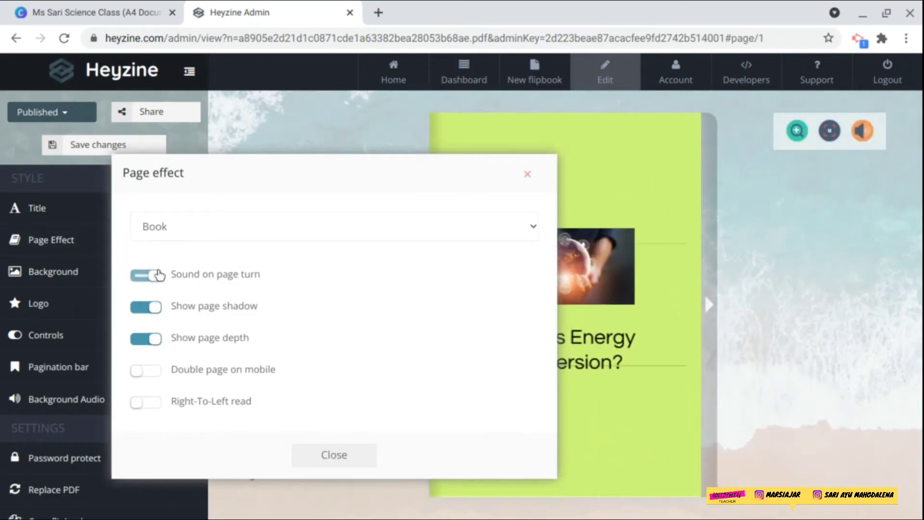
click(231, 231)
click(227, 249)
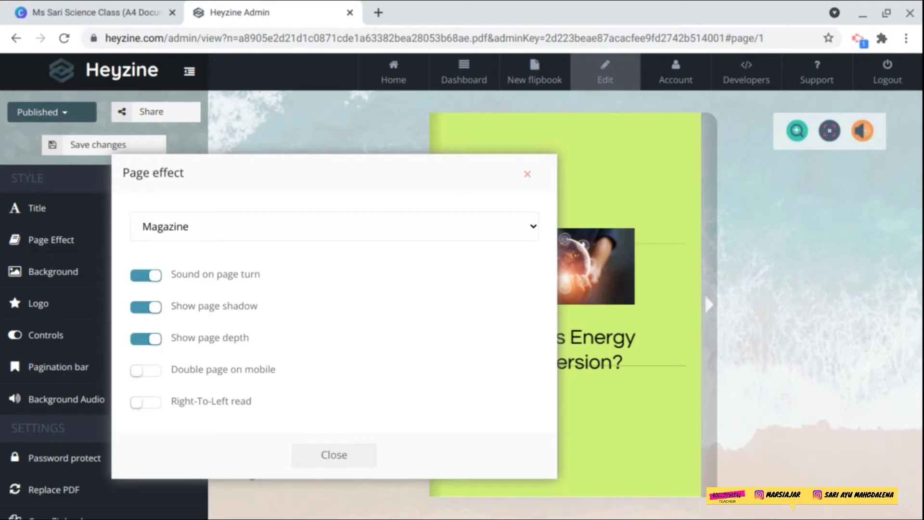
Step: Try Right-To-Left read on the flipbook and switch it off again
click(155, 407)
click(348, 459)
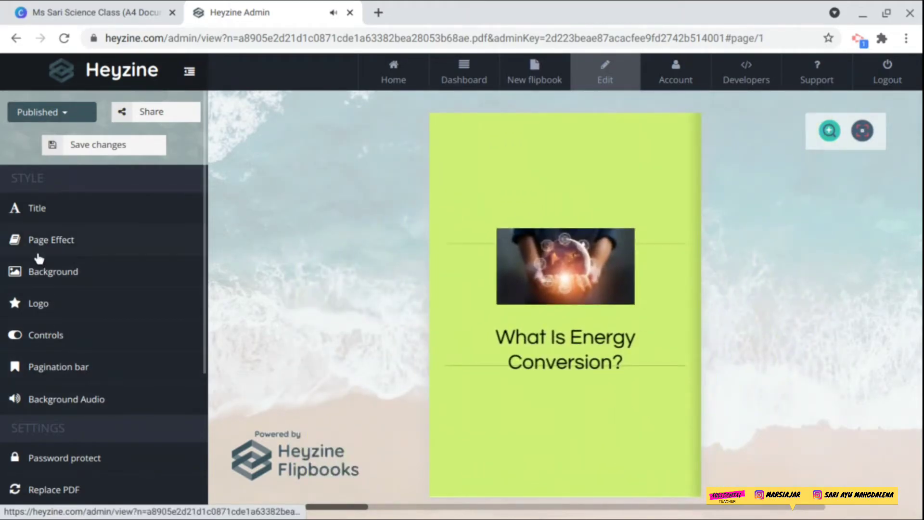
click(36, 253)
click(145, 403)
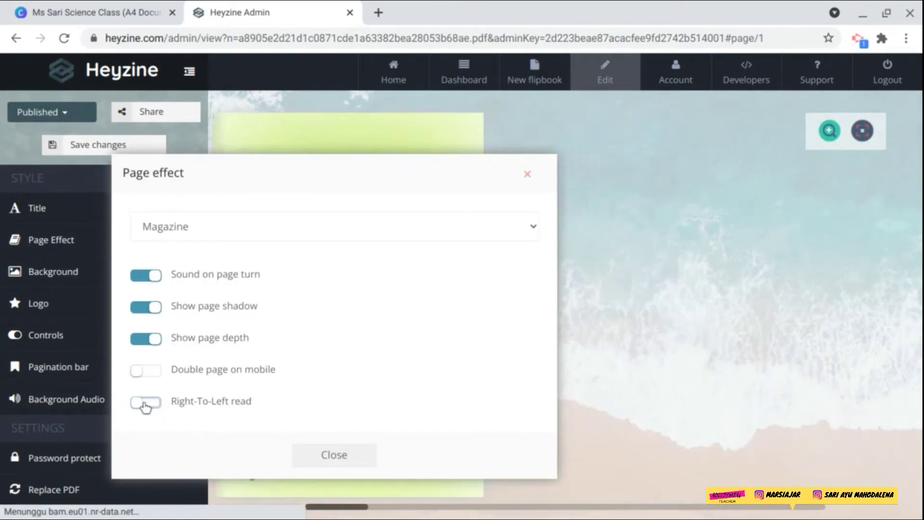
click(334, 456)
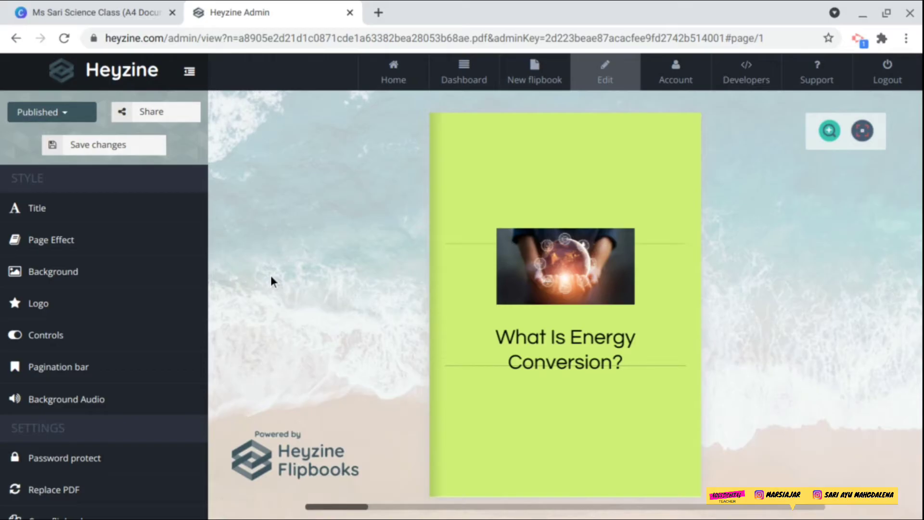
Step: Look through the background's picture search, colour and style options and apply the colourful geometric triangles picture as the flipbook background
click(161, 287)
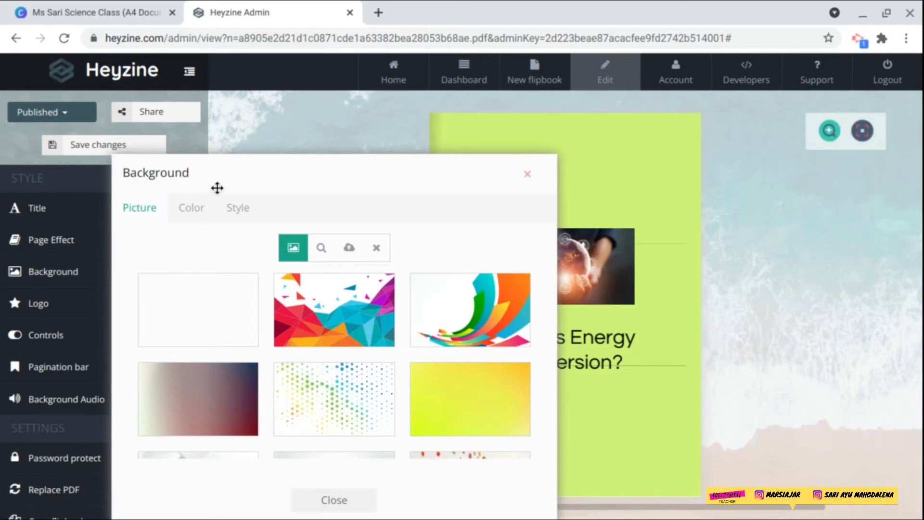
click(319, 255)
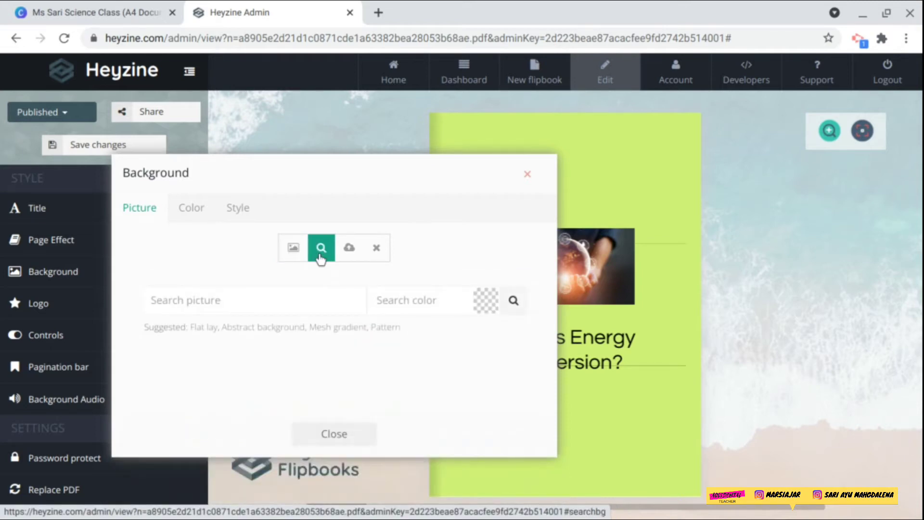
click(191, 211)
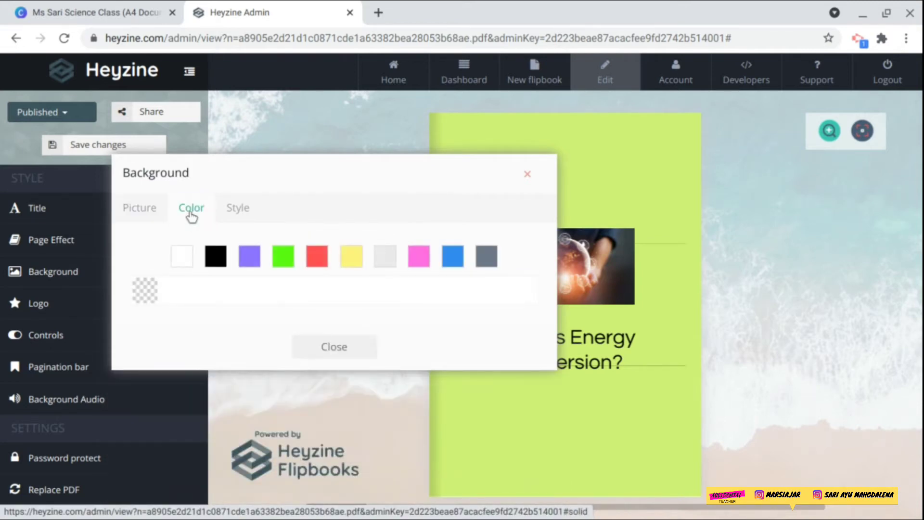
click(231, 210)
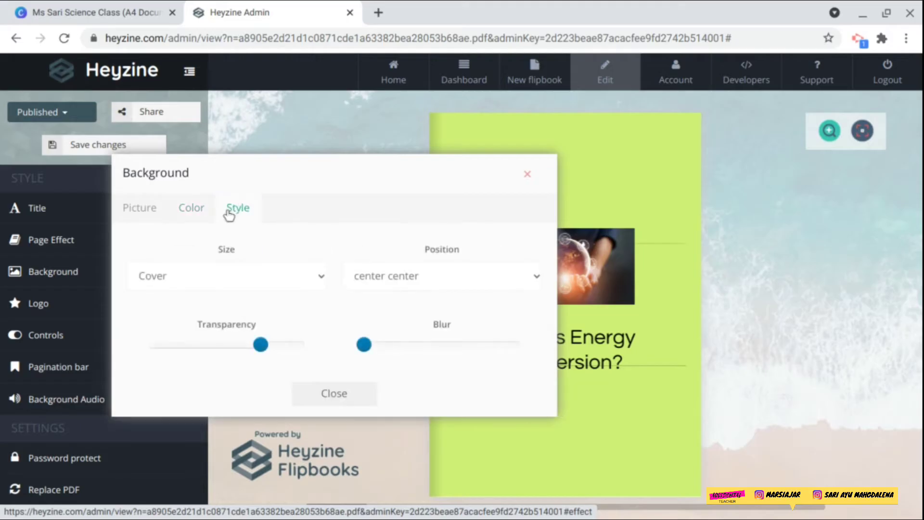
click(140, 209)
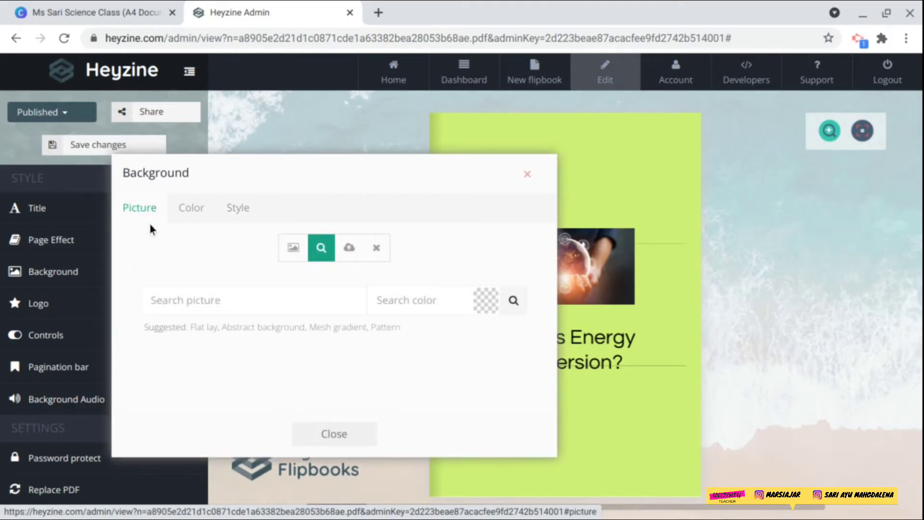
click(293, 250)
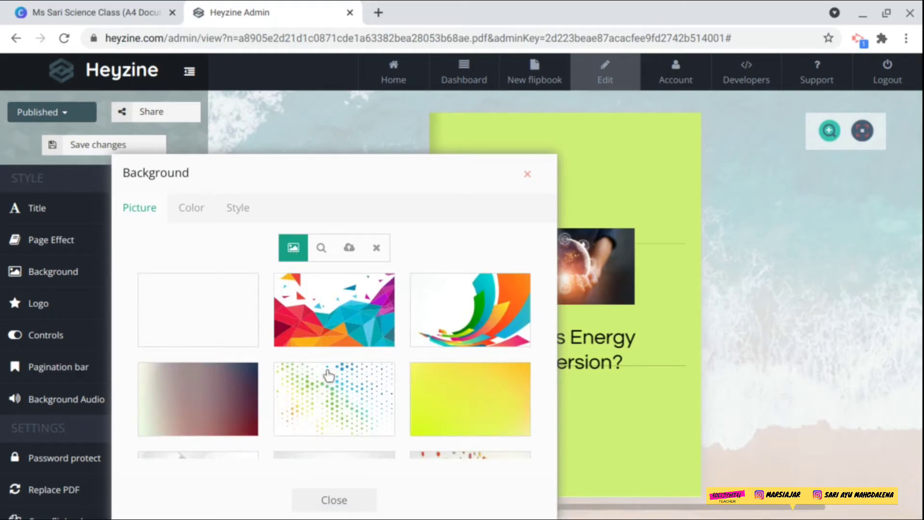
click(329, 292)
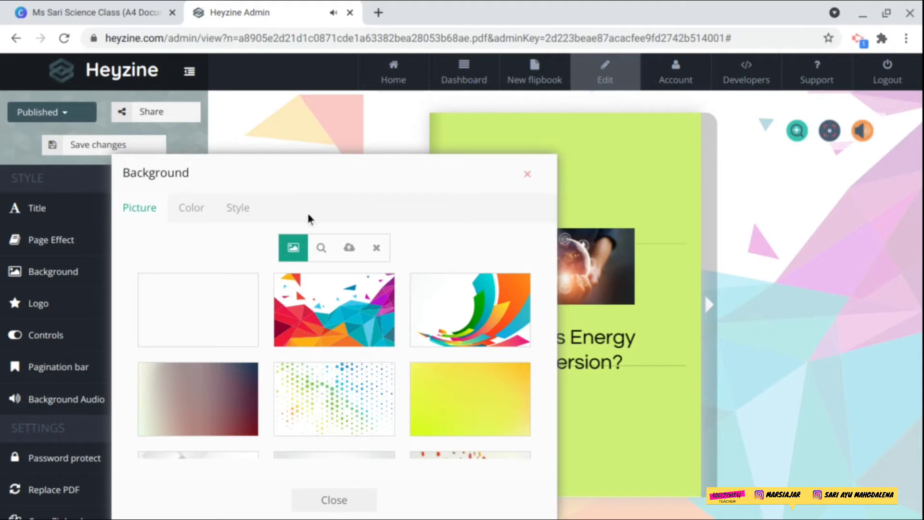
Step: Try purple, green and white as the background colour and settle on light yellow #fff17b
click(191, 211)
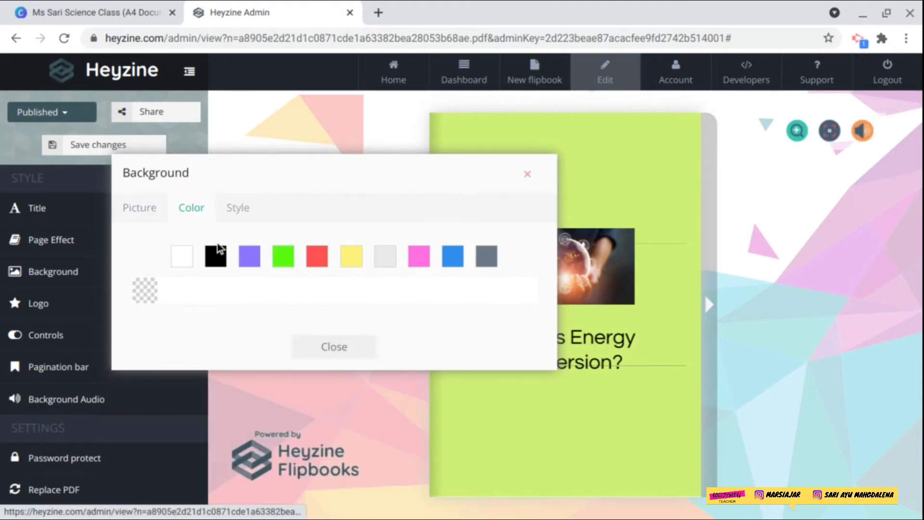
click(248, 259)
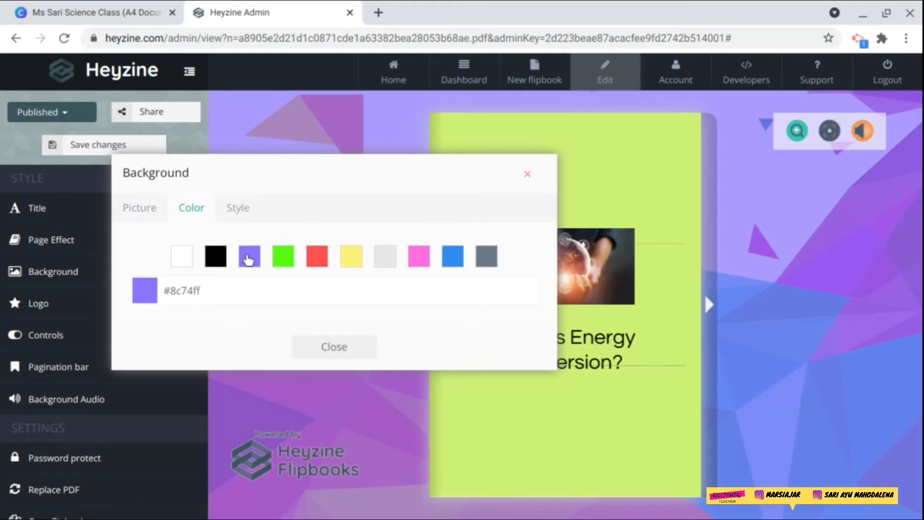
click(289, 256)
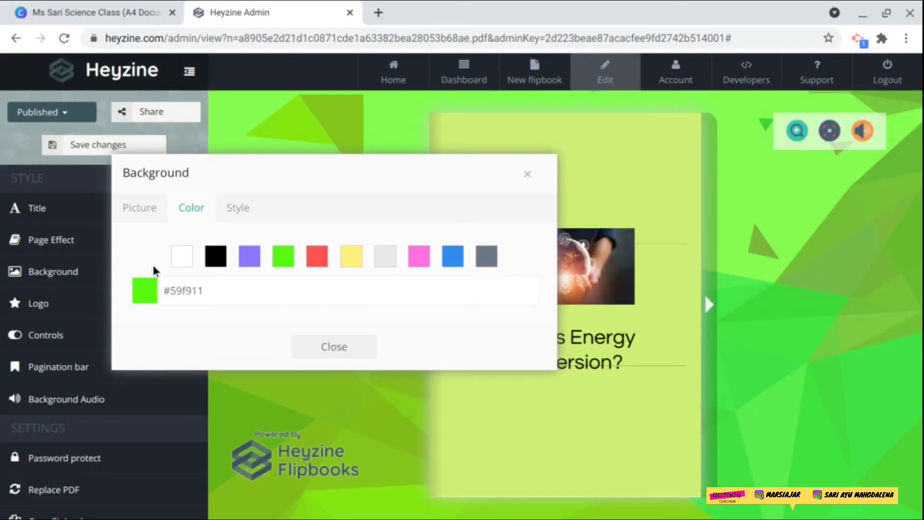
click(182, 260)
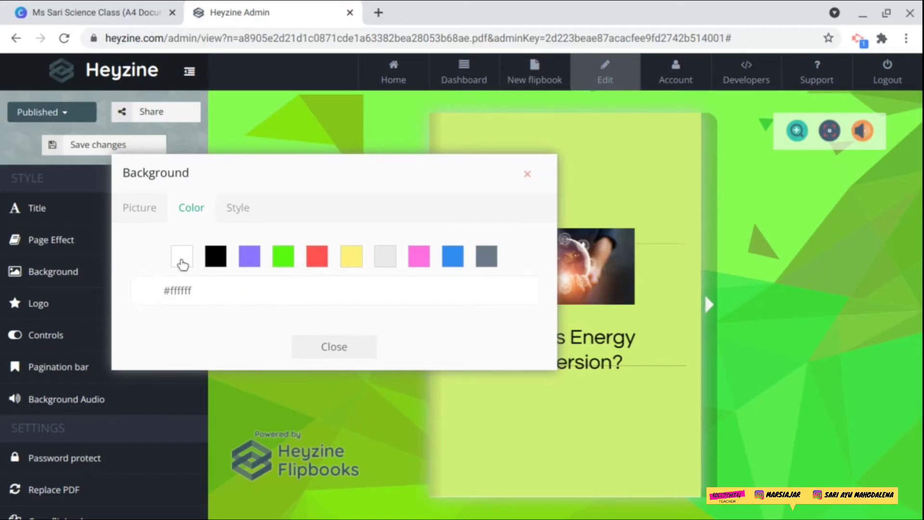
click(352, 260)
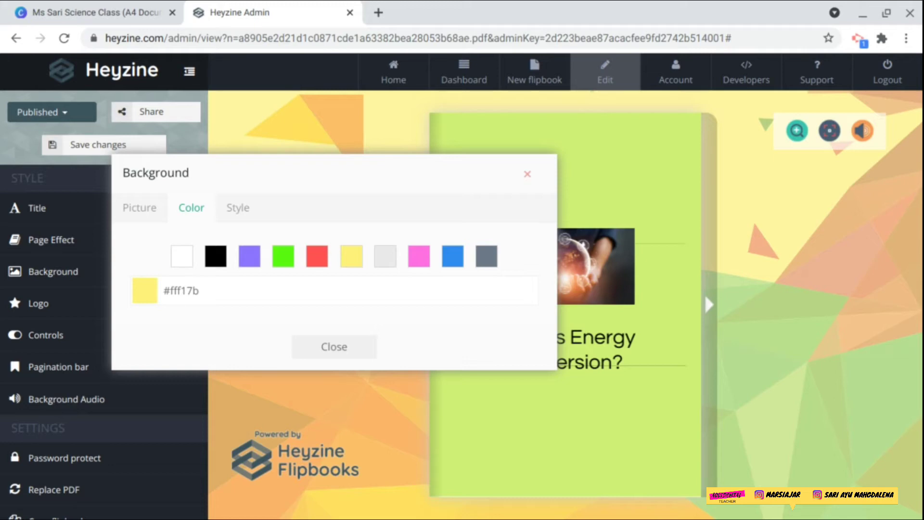
click(346, 347)
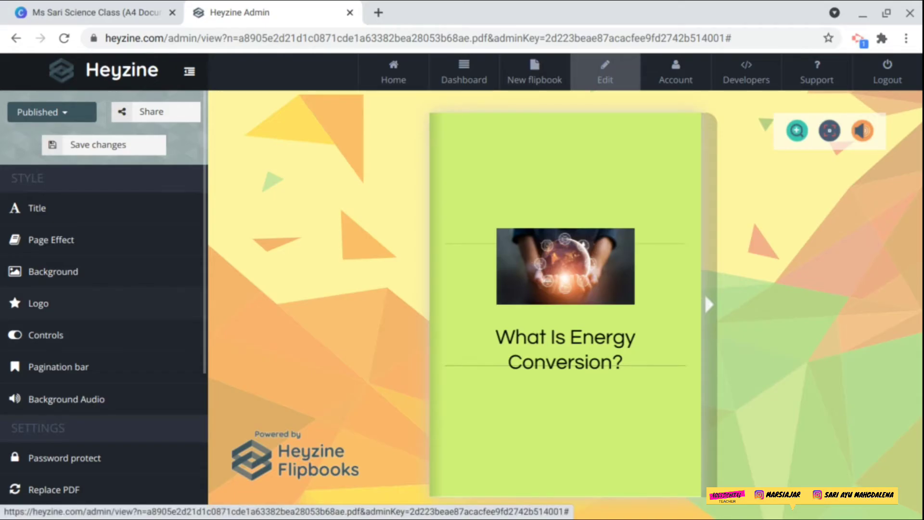
Step: View the options for the flipbook's background corner logo and icons
click(92, 315)
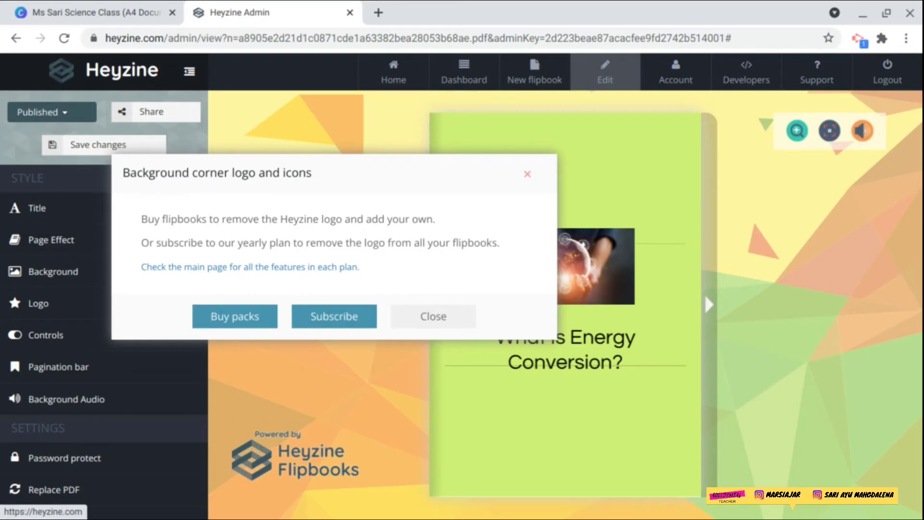
click(426, 317)
Step: Enable the Download control for the flipbook, and try switching the Full screen control off and on again
click(82, 337)
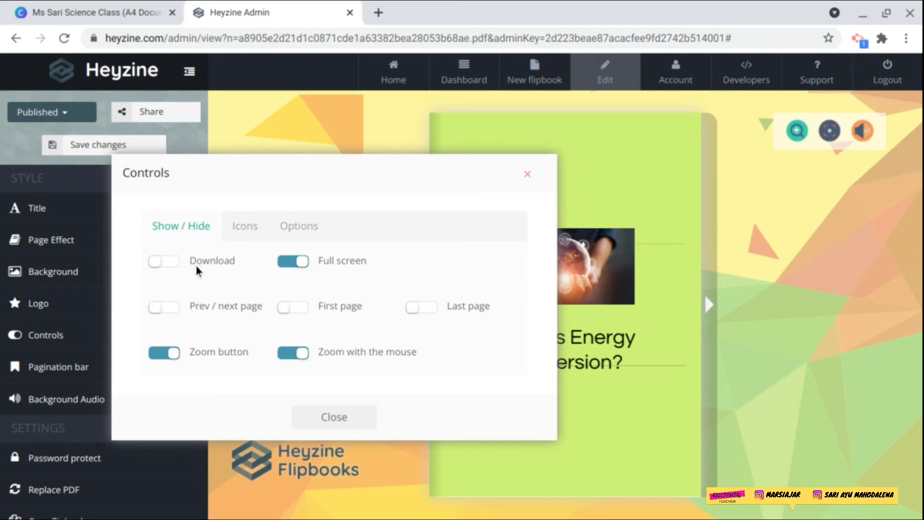
click(219, 266)
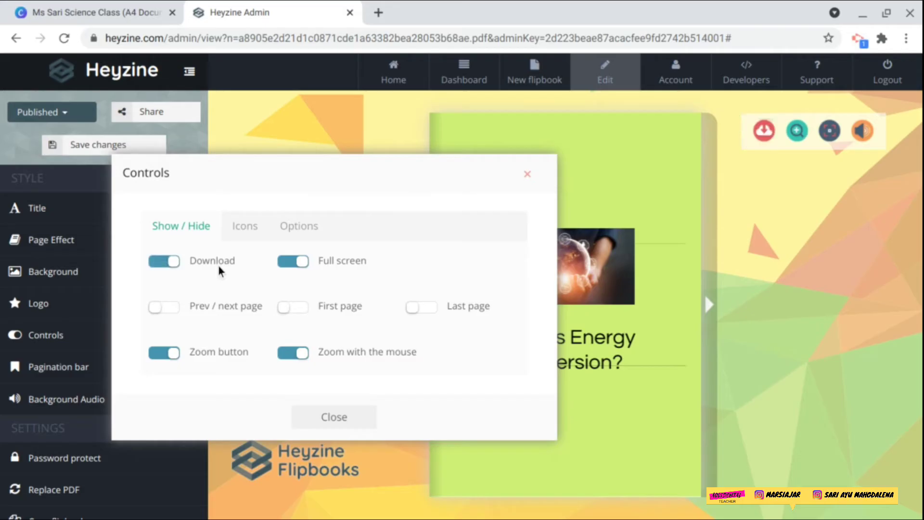
click(161, 264)
click(160, 263)
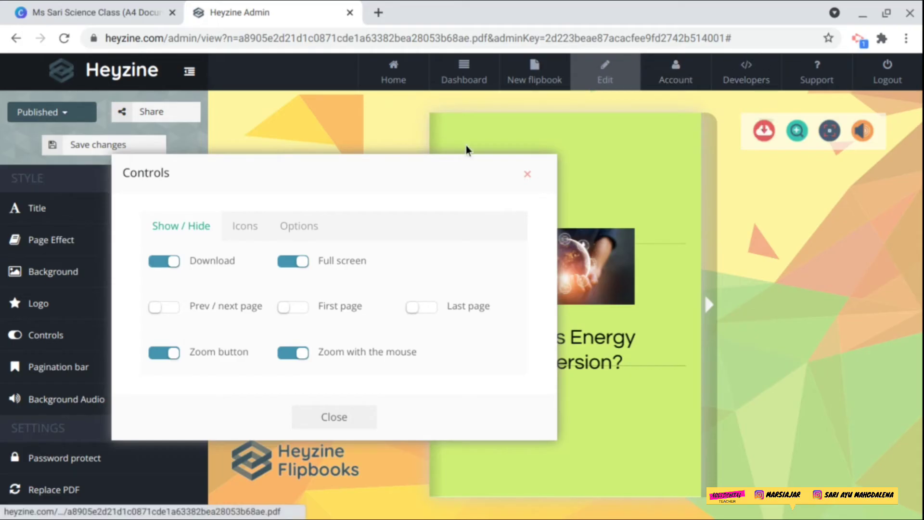
click(164, 261)
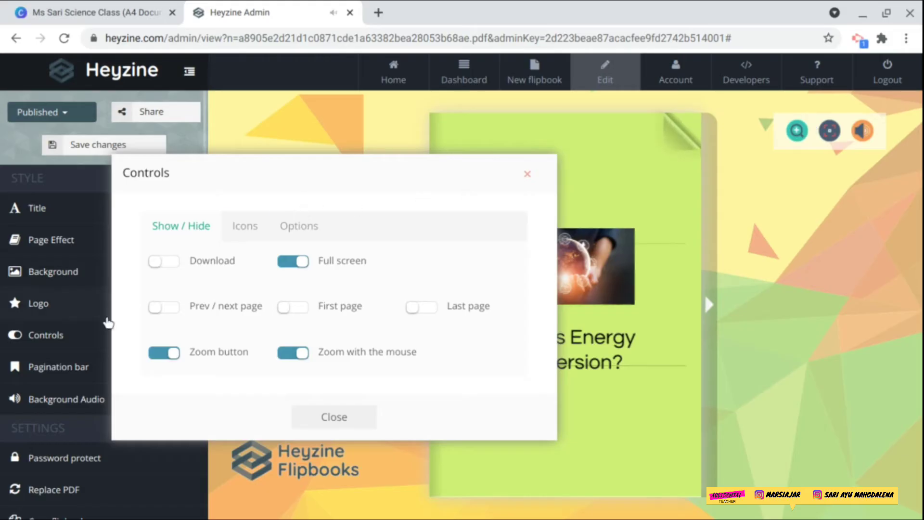
click(172, 263)
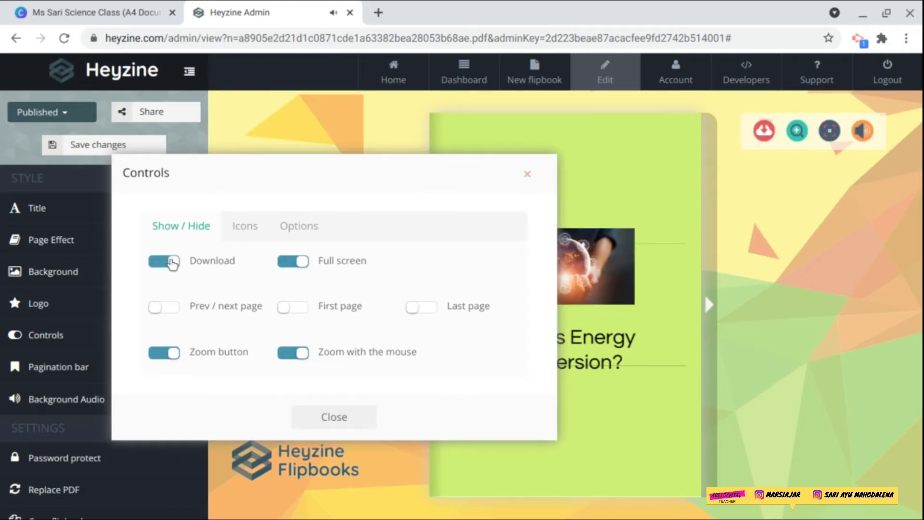
click(288, 269)
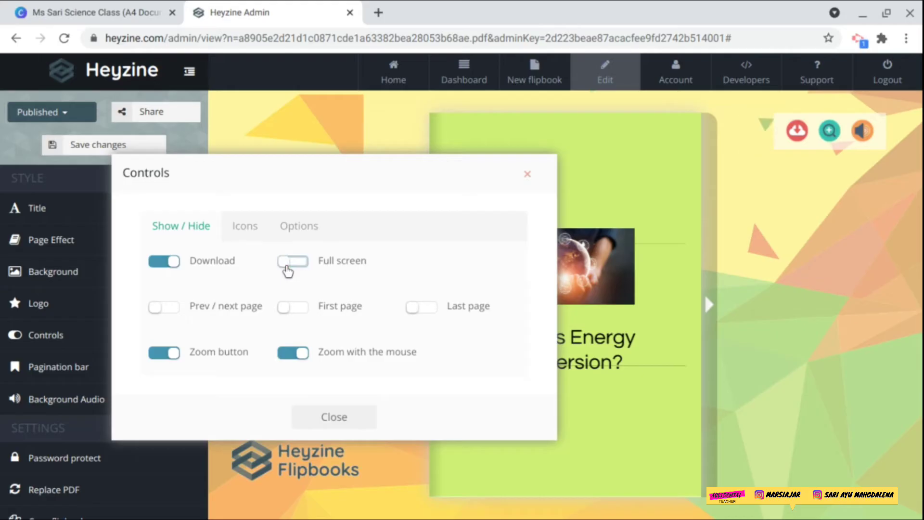
click(287, 270)
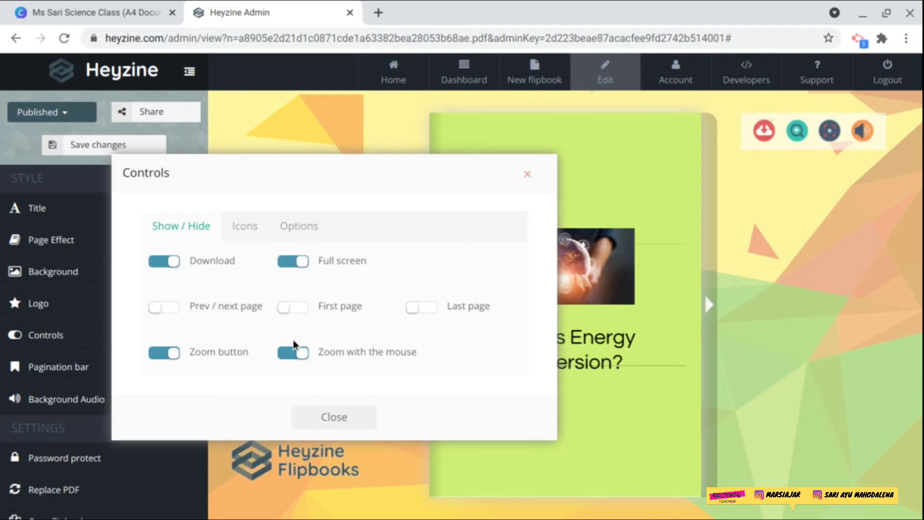
Step: Compare the black, outlined and round icon styles and set the flipbook's controls to the blue and green icon set
click(244, 227)
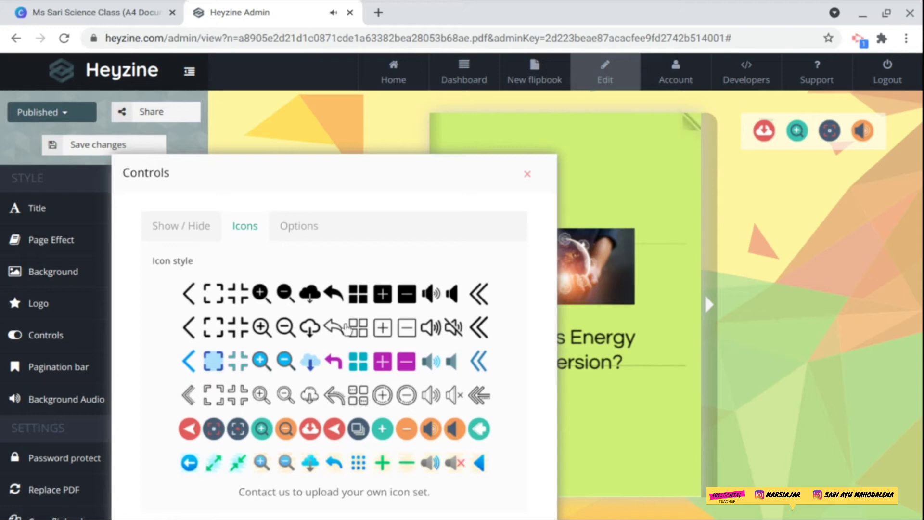
click(334, 295)
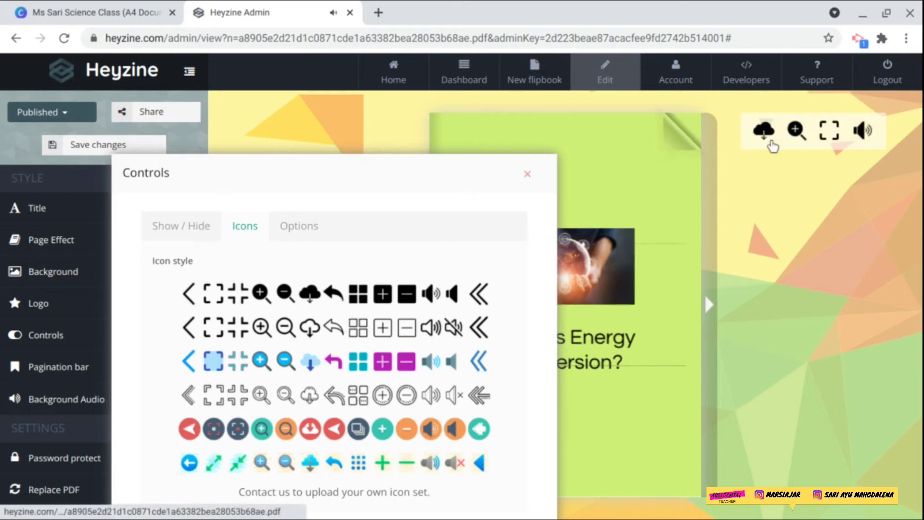
click(244, 333)
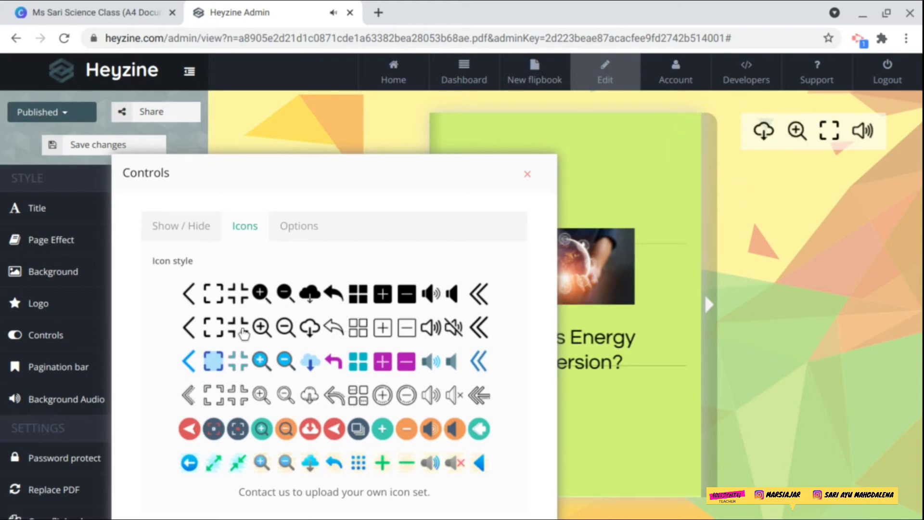
click(219, 431)
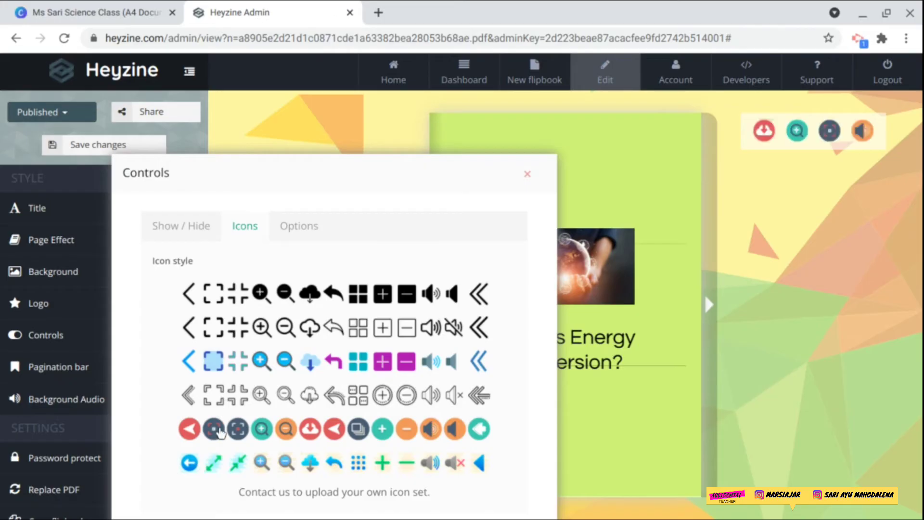
click(219, 470)
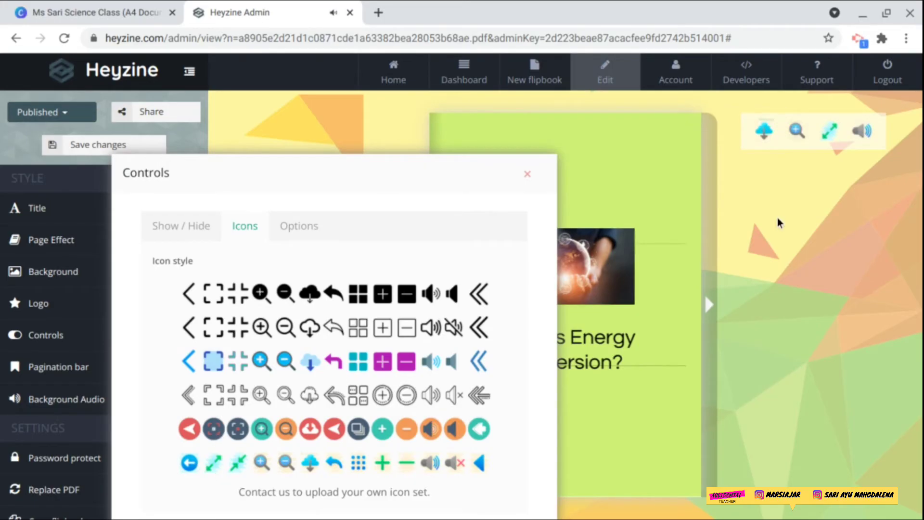
Step: Try Page corner and Hidden for the next/previous button and set it to Page height on hover
click(299, 228)
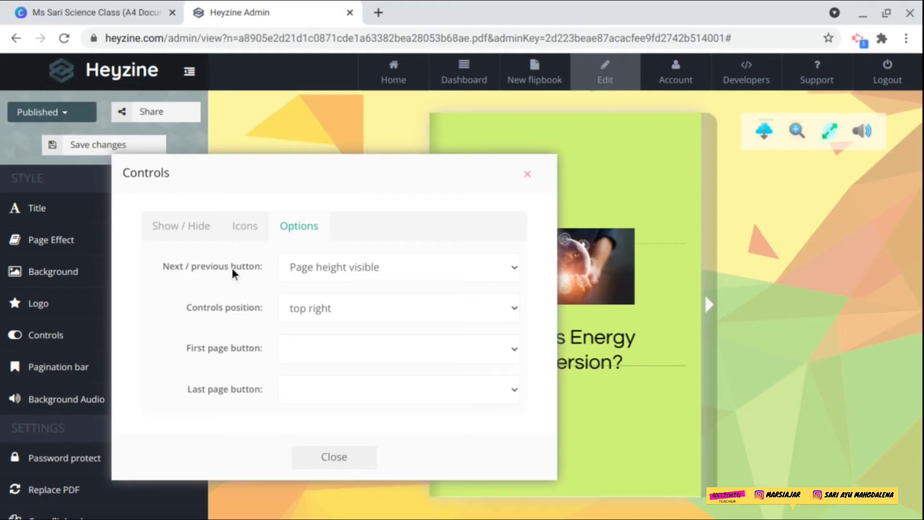
click(354, 274)
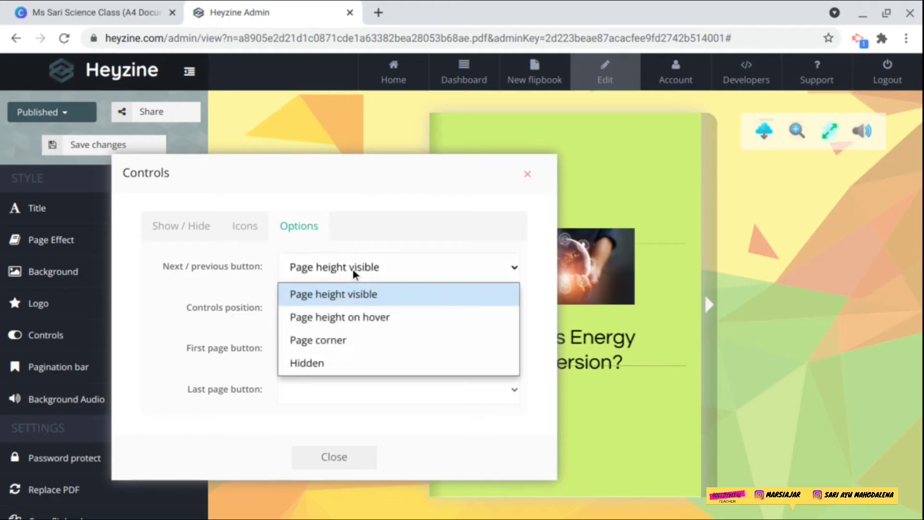
click(333, 316)
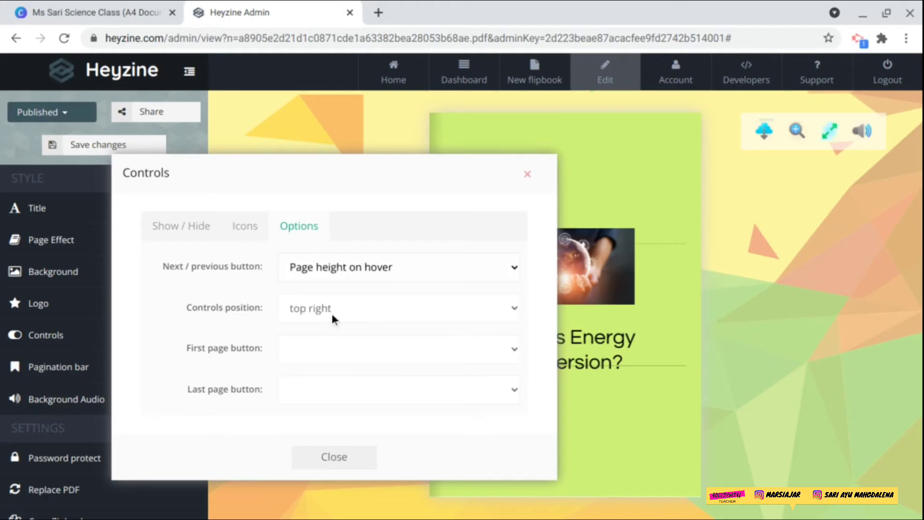
click(345, 273)
click(323, 339)
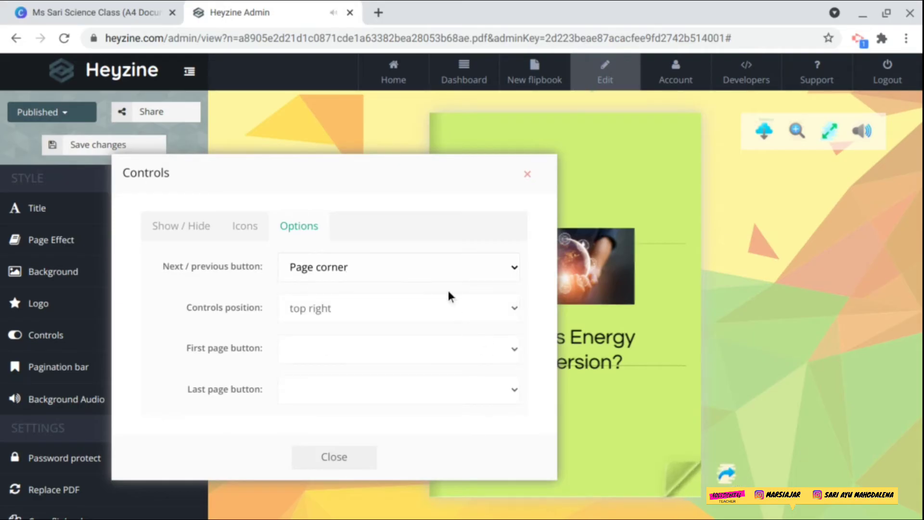
click(445, 272)
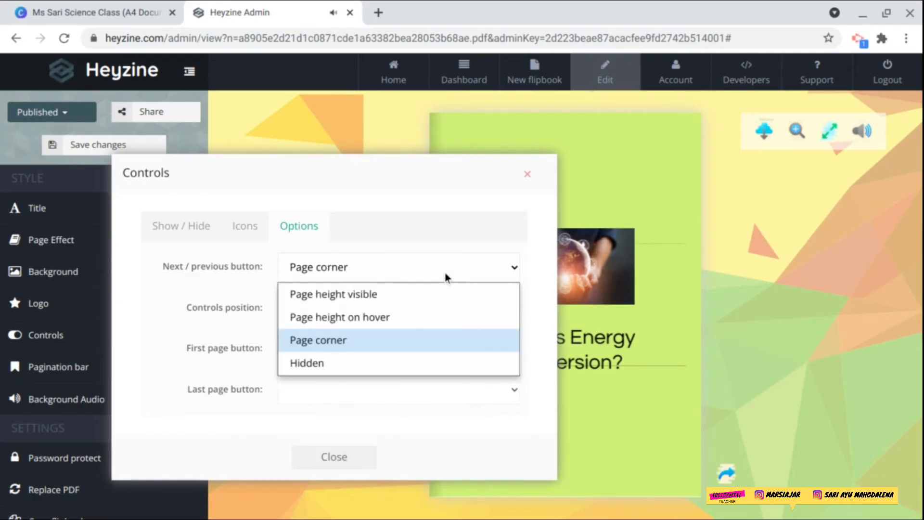
click(404, 364)
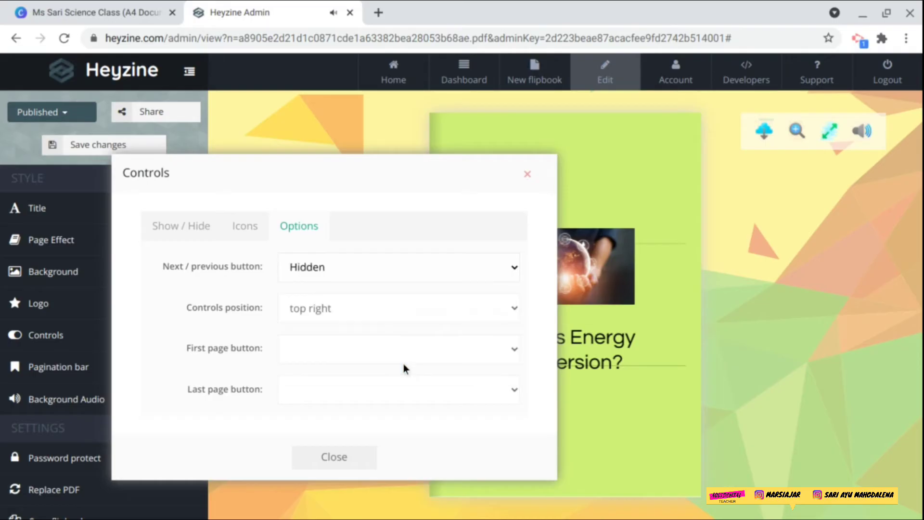
click(384, 265)
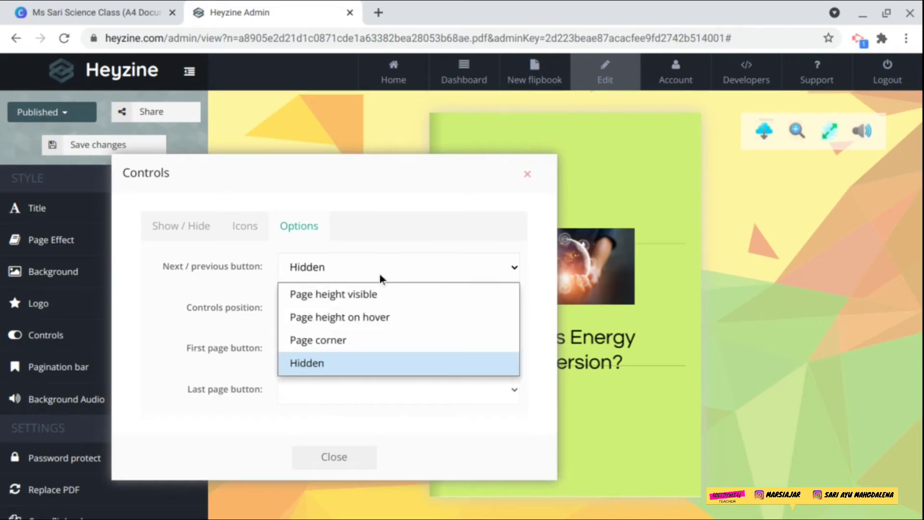
click(345, 318)
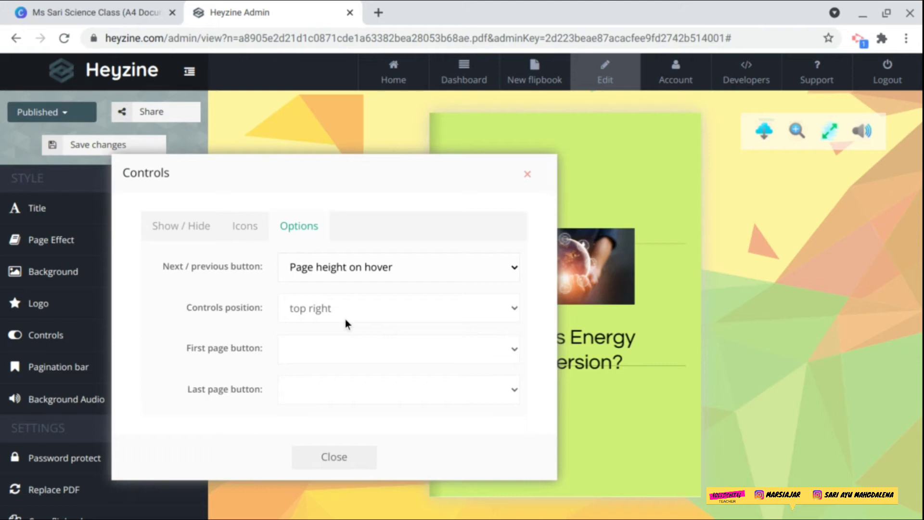
Step: View the page choices for the first page button in the flipbook's control options, and leave the control settings
click(347, 345)
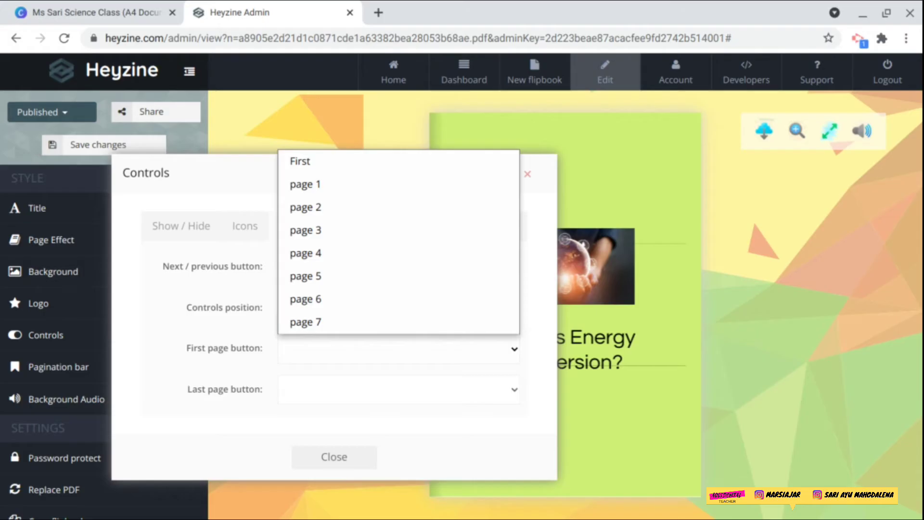
click(256, 414)
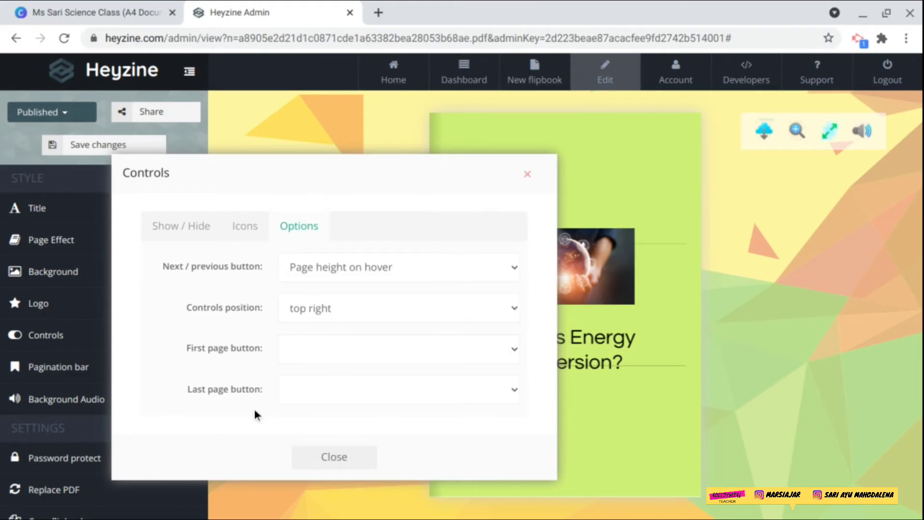
click(332, 458)
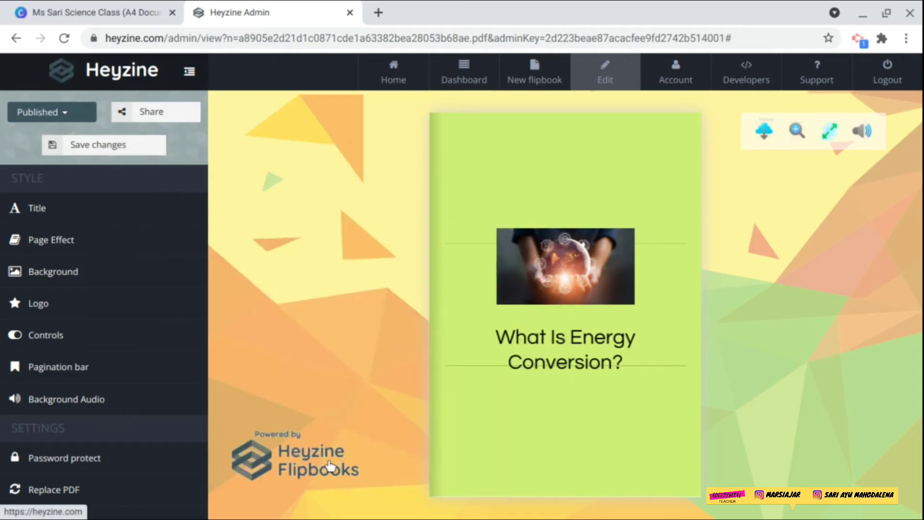
Step: Try the Page thumbnails type for the flipbook's pagination bar and return it to Hidden
click(77, 366)
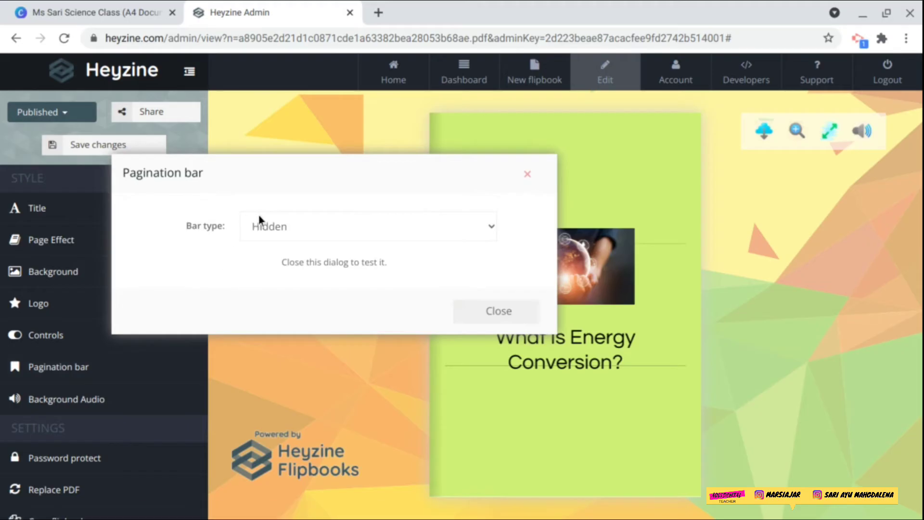
click(259, 227)
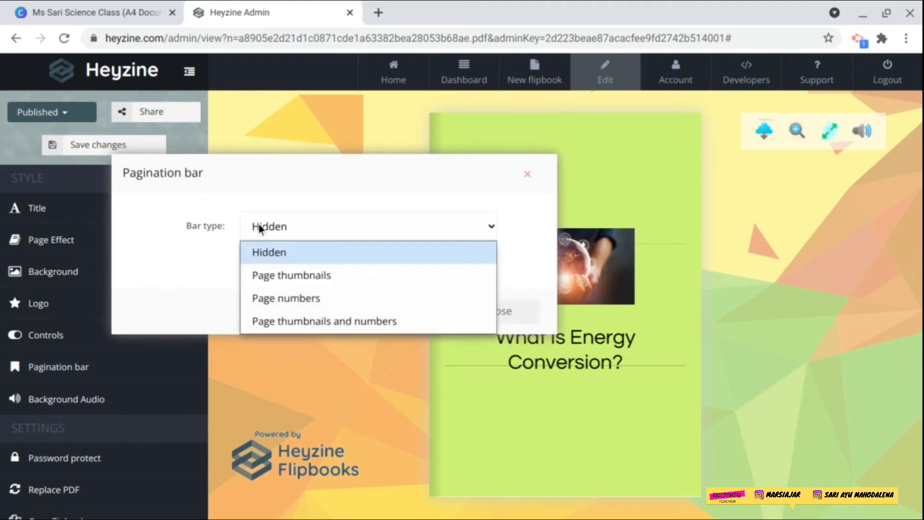
click(261, 274)
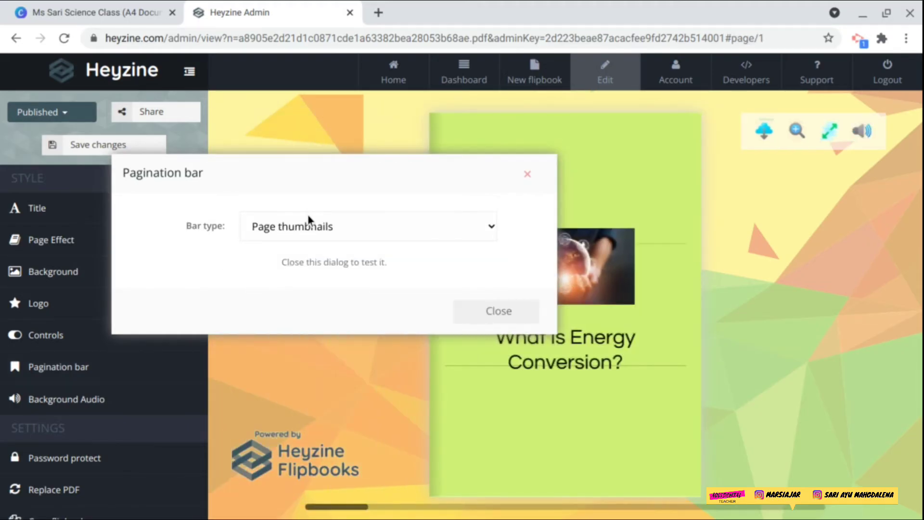
click(306, 225)
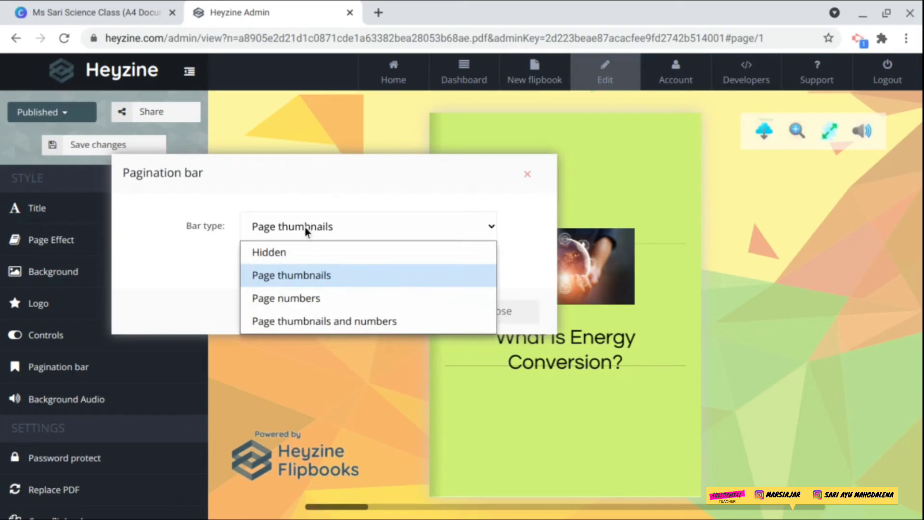
click(296, 246)
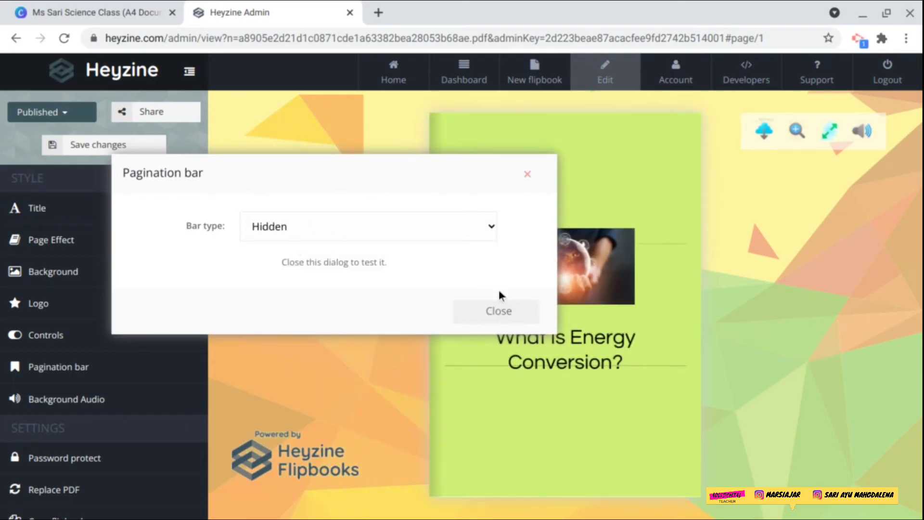
click(498, 311)
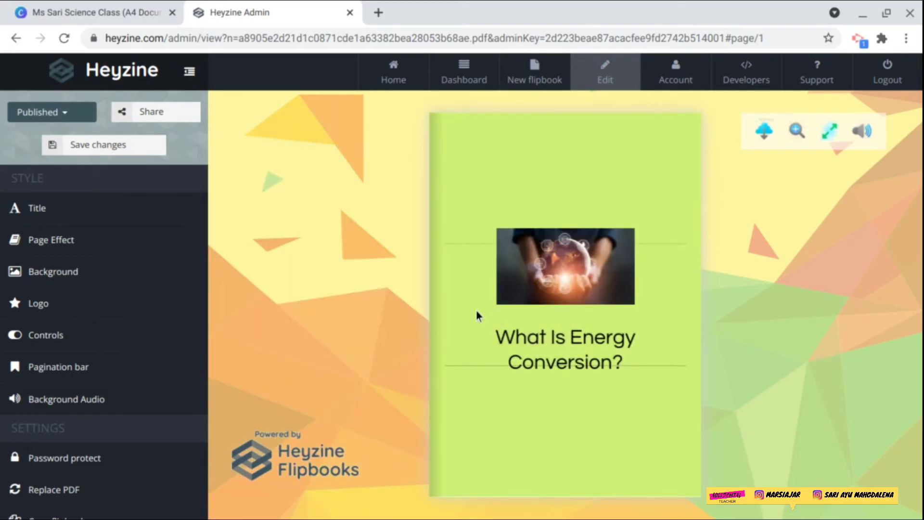
Step: View the upload options for the flipbook's background audio
click(113, 405)
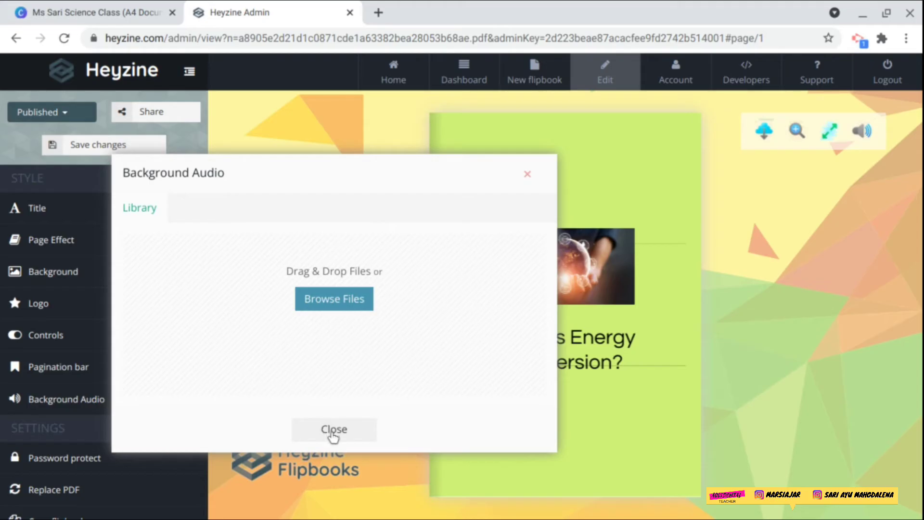
click(334, 435)
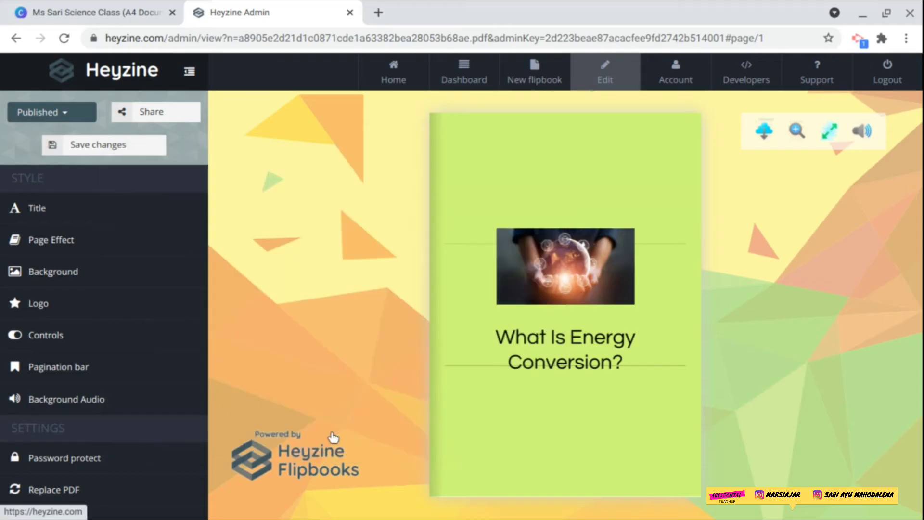
Step: Review the flipbook's password protection choices and save it as Password protection disabled
scroll(198, 407, down, 5)
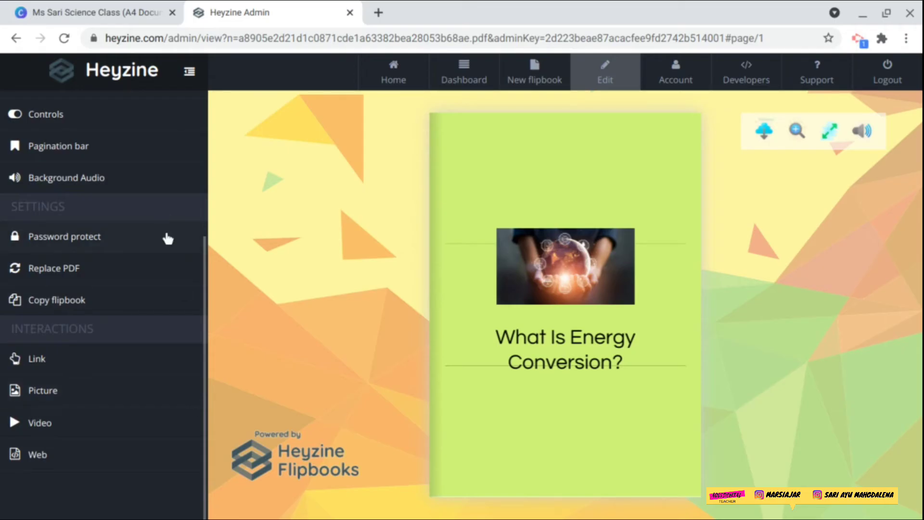
click(168, 239)
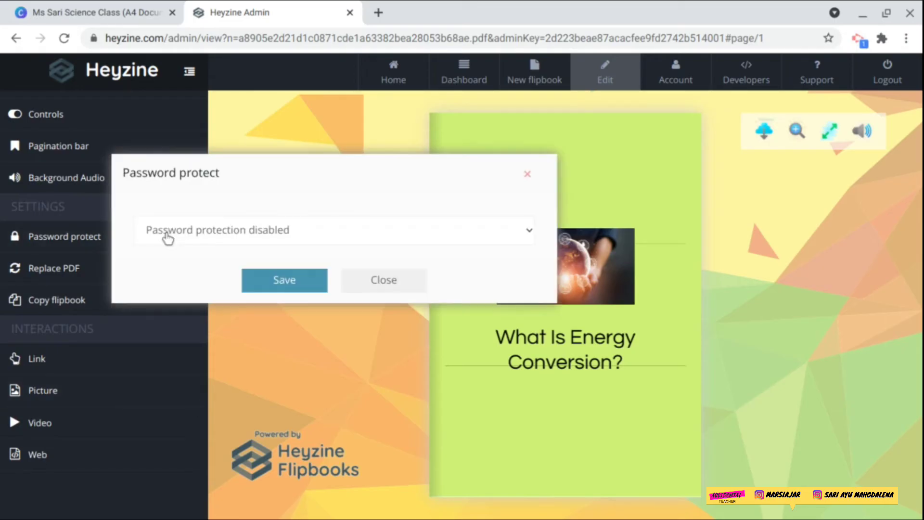
click(194, 230)
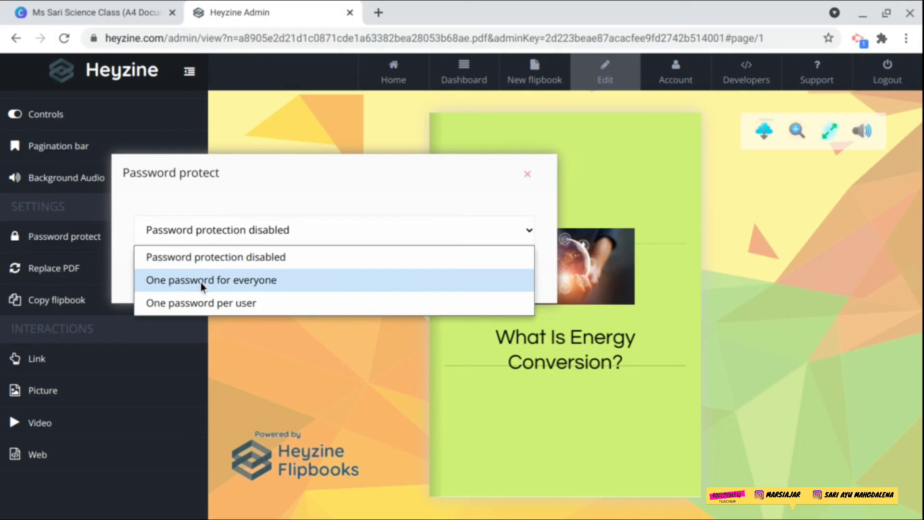
click(255, 257)
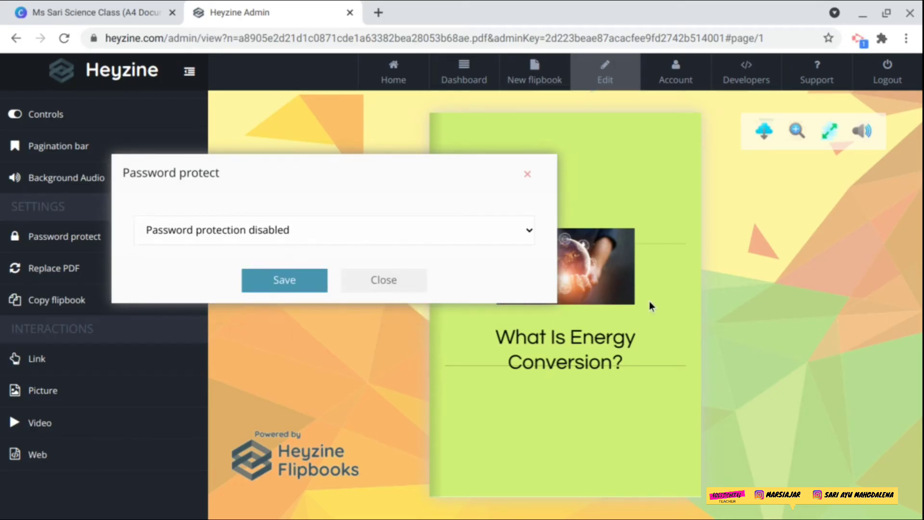
click(319, 283)
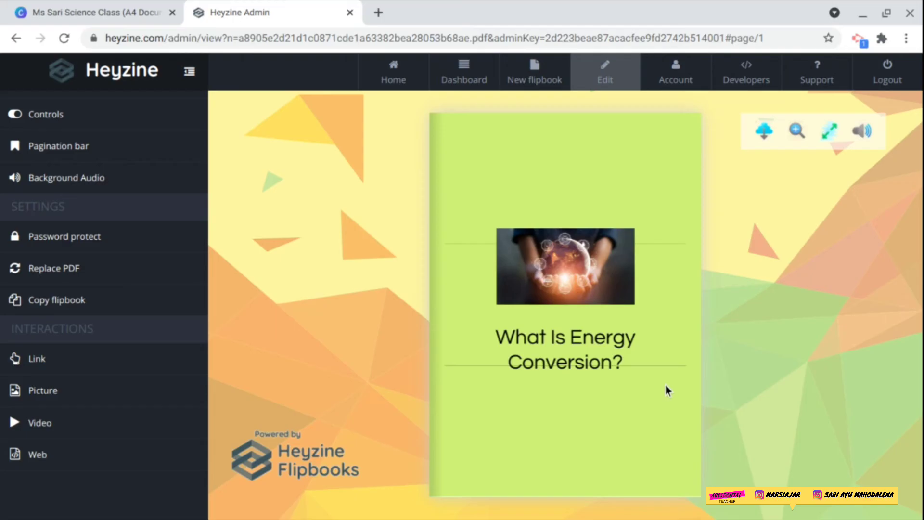
Step: Turn to the flipbook's last two pages and try switching the interactions edit mode on and off
click(721, 336)
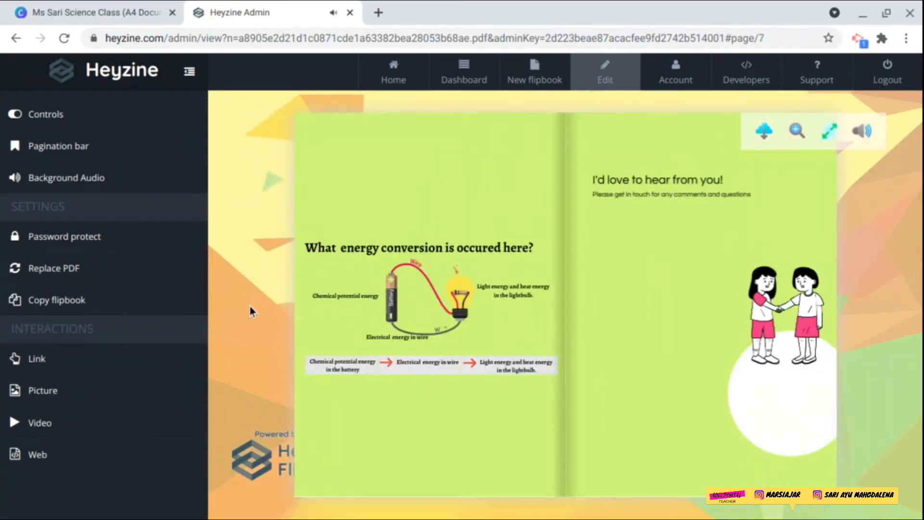
click(63, 402)
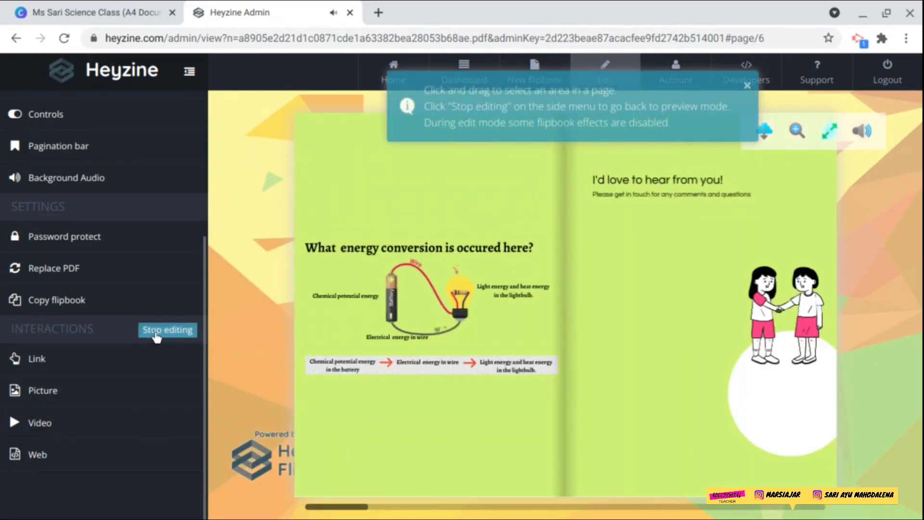
click(179, 331)
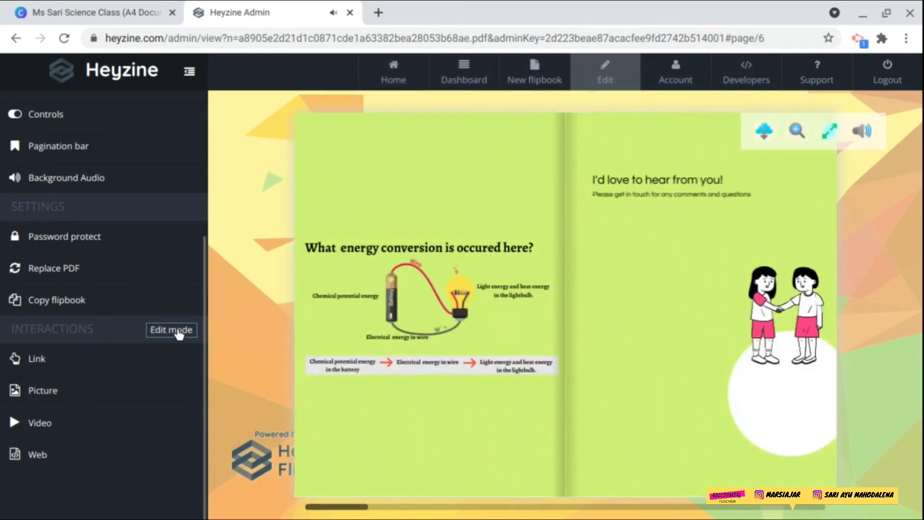
Step: Add a picture area below the contact text on the last page and fill it with the solar energy conversion diagram
click(90, 391)
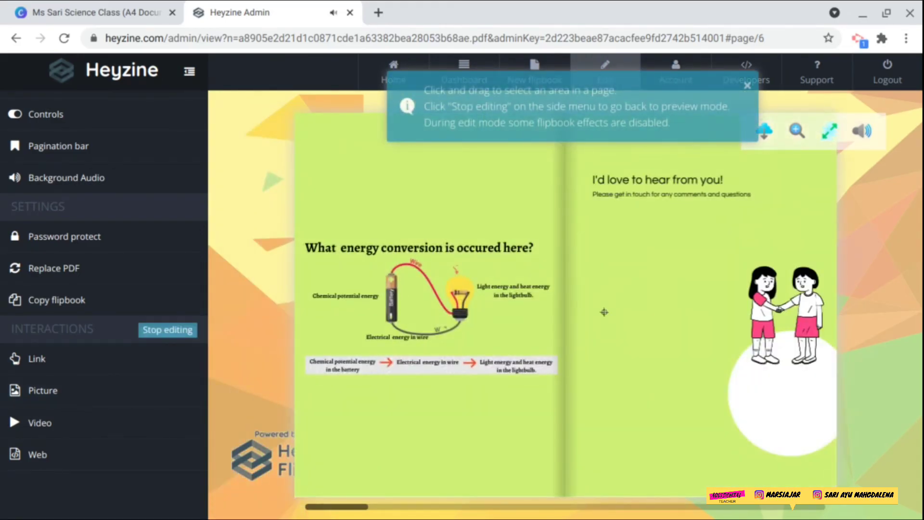
drag(597, 244, 722, 336)
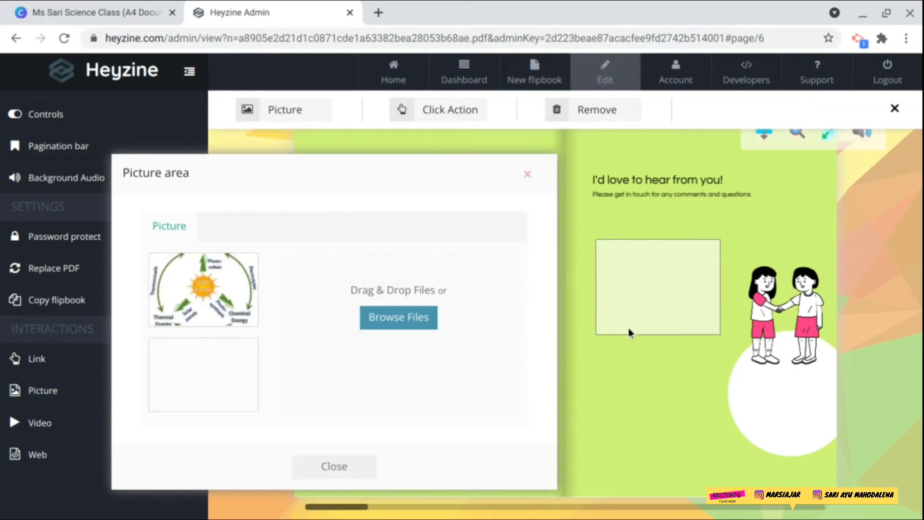
click(411, 322)
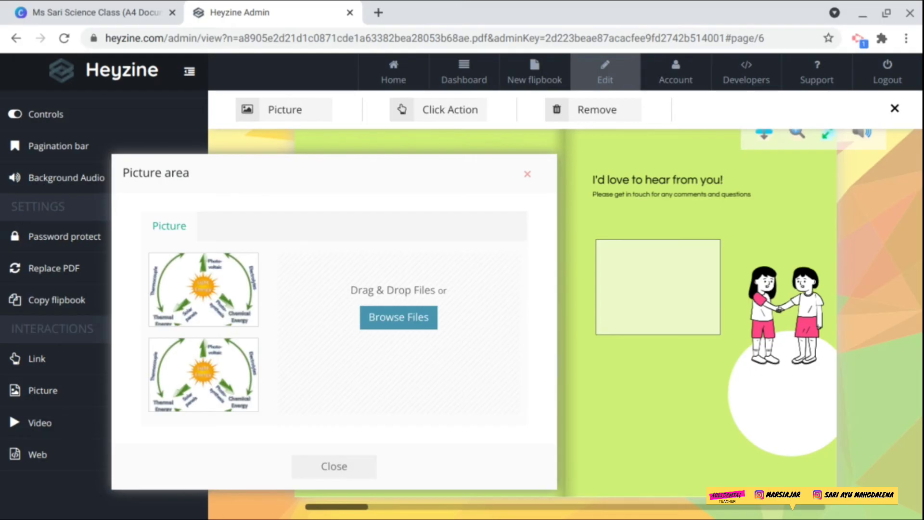
mouse_move(228, 308)
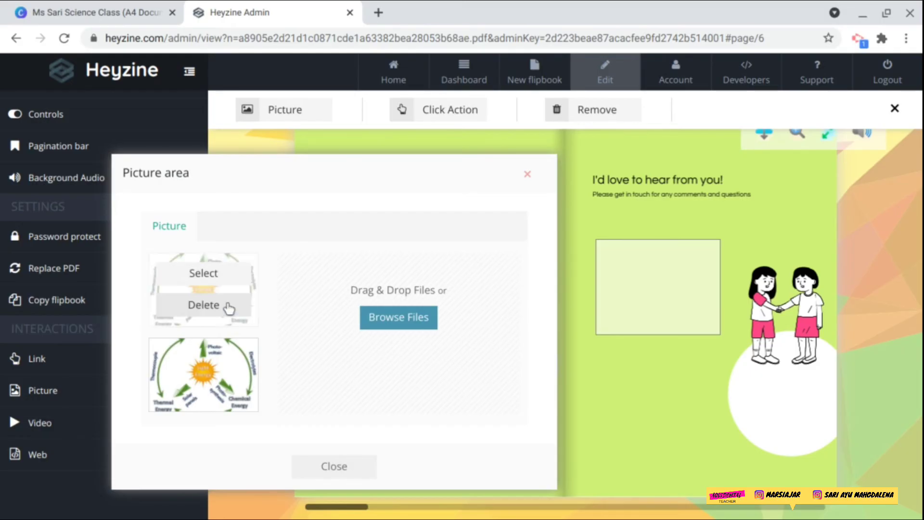
click(214, 278)
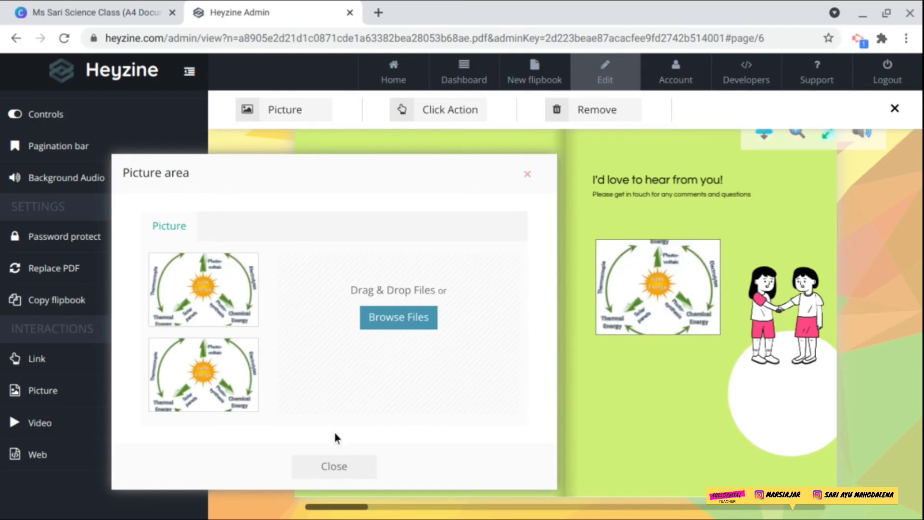
click(332, 466)
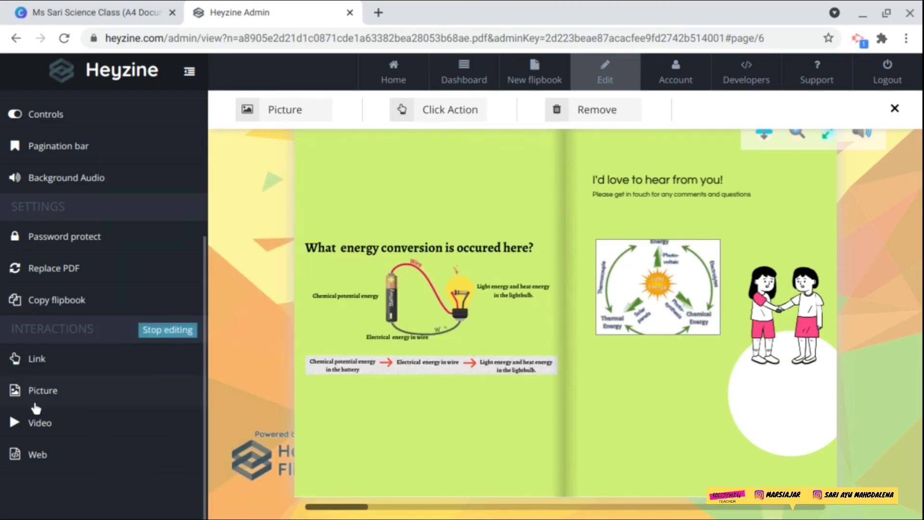
click(38, 424)
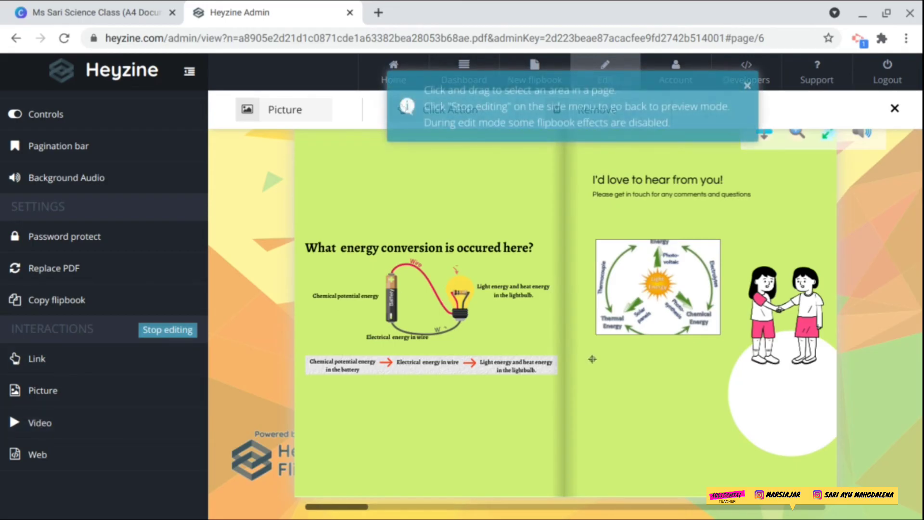
drag(599, 365, 722, 452)
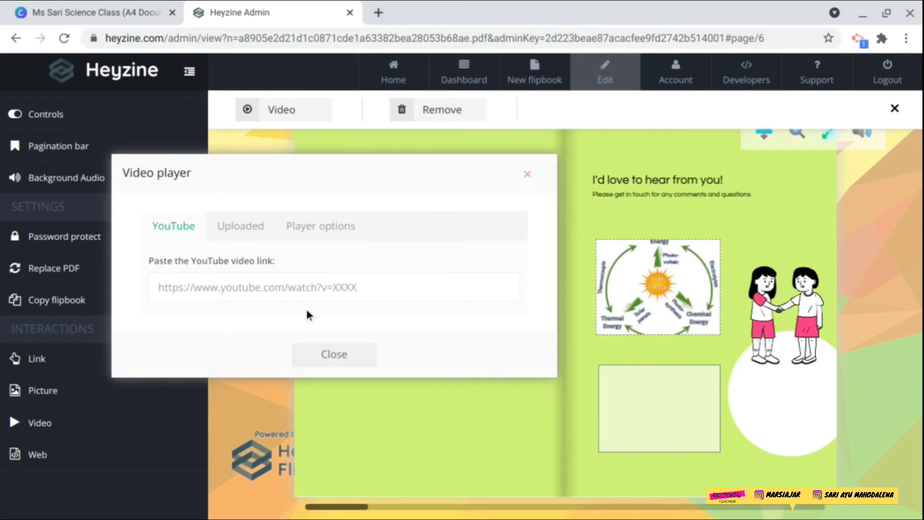
click(378, 13)
text(https://www.youtube.com/watch?v=-sTtBqu7chs)
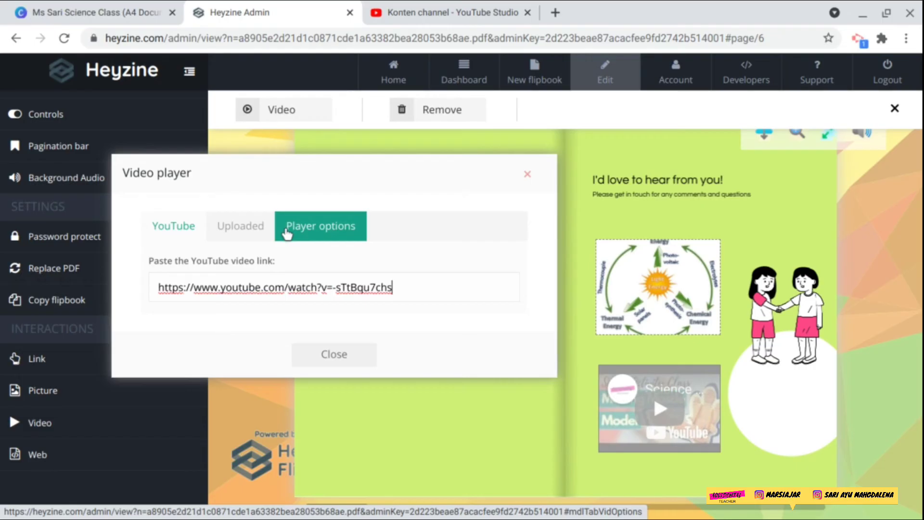
click(348, 363)
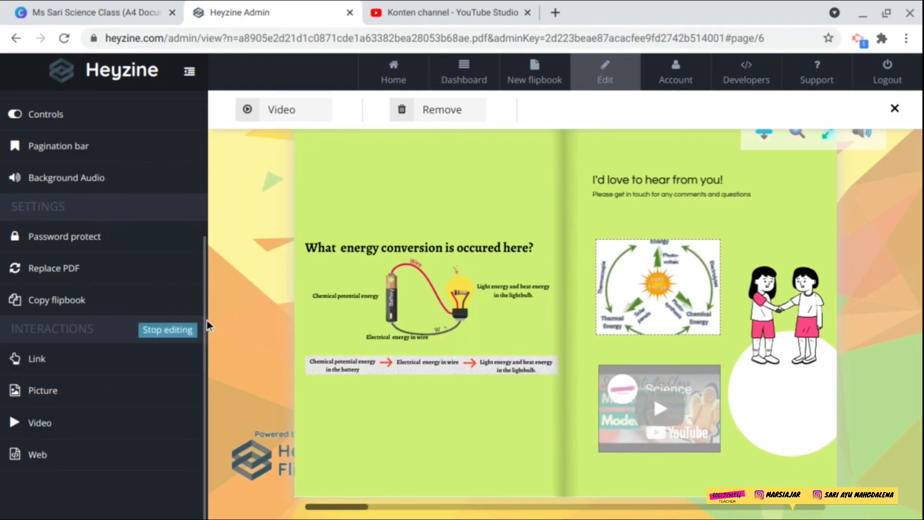
Step: Save the flipbook's changes and set its status to Published
scroll(207, 320, up, 5)
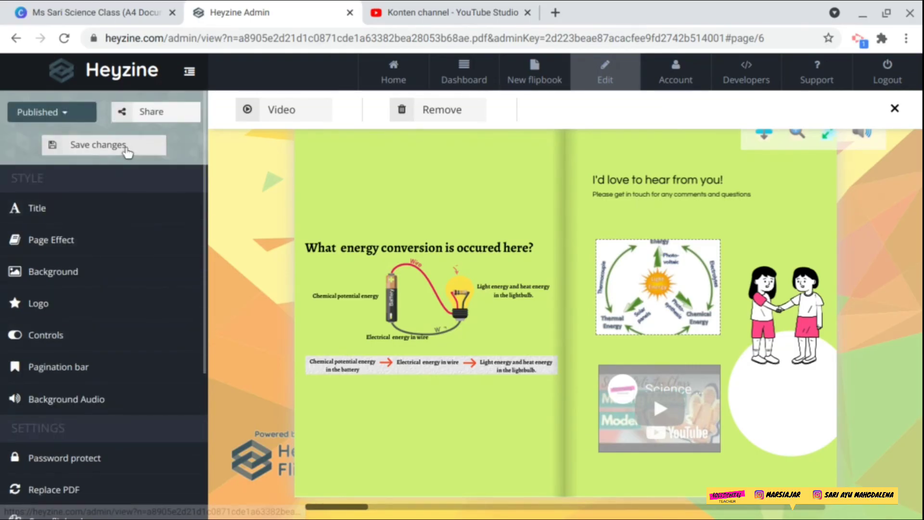
click(112, 151)
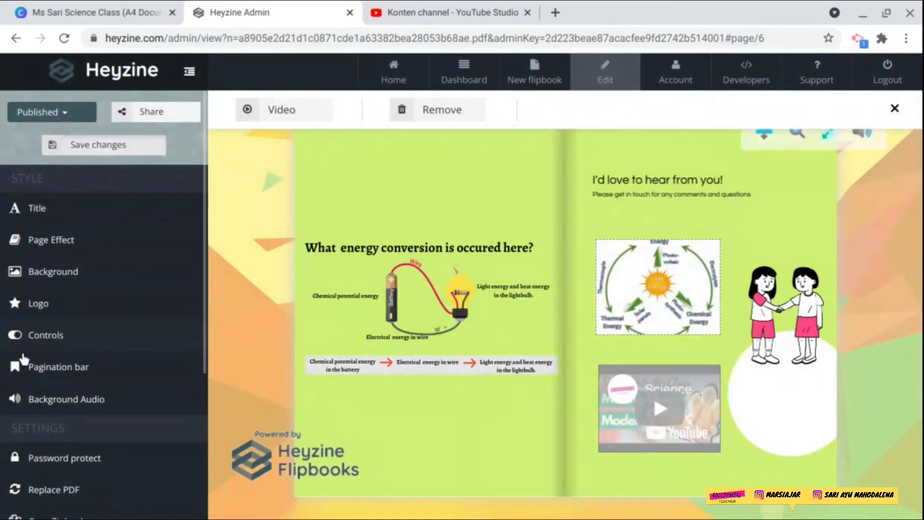
scroll(168, 308, down, 5)
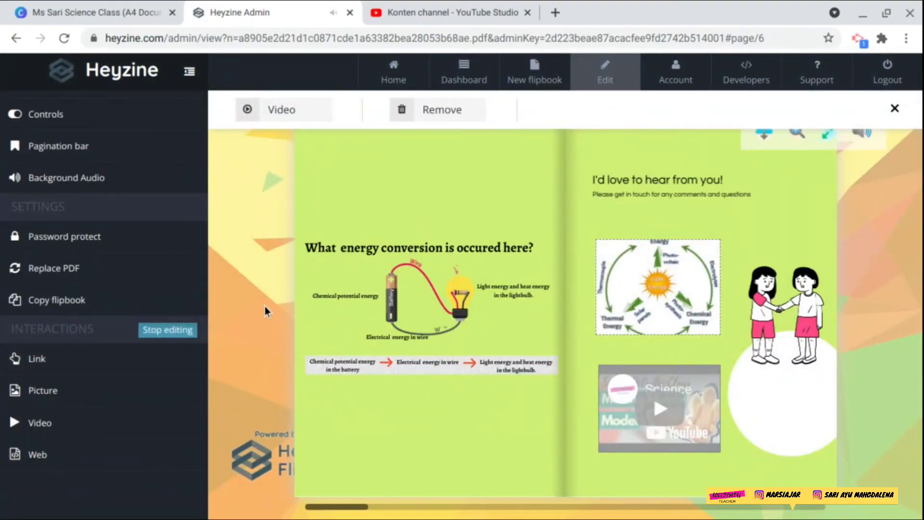
scroll(185, 293, up, 5)
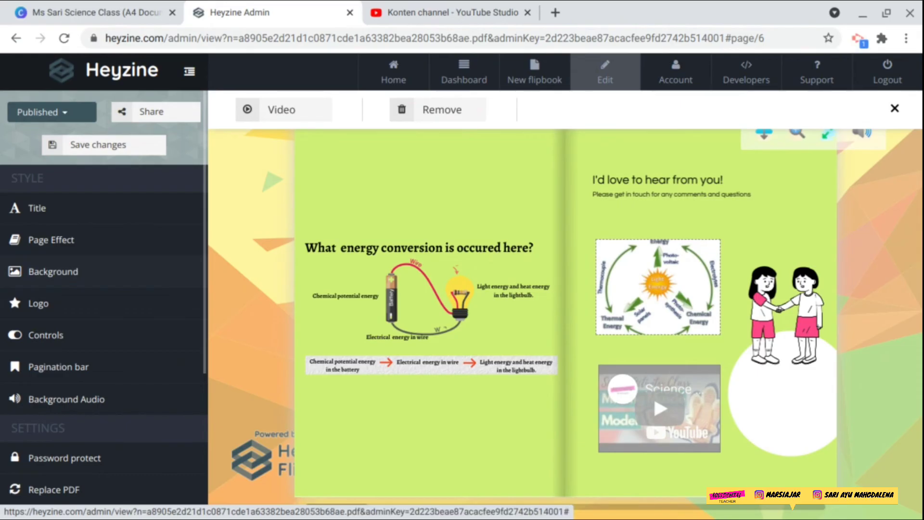
click(69, 118)
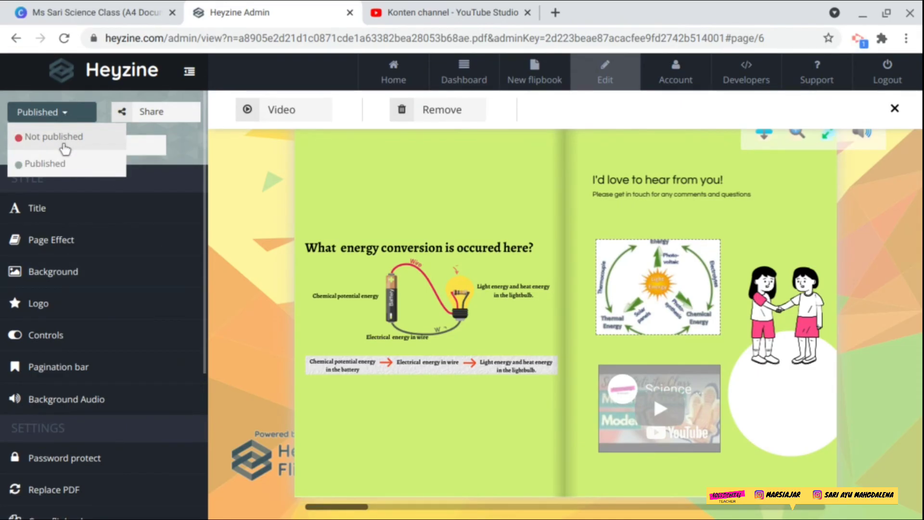
click(59, 166)
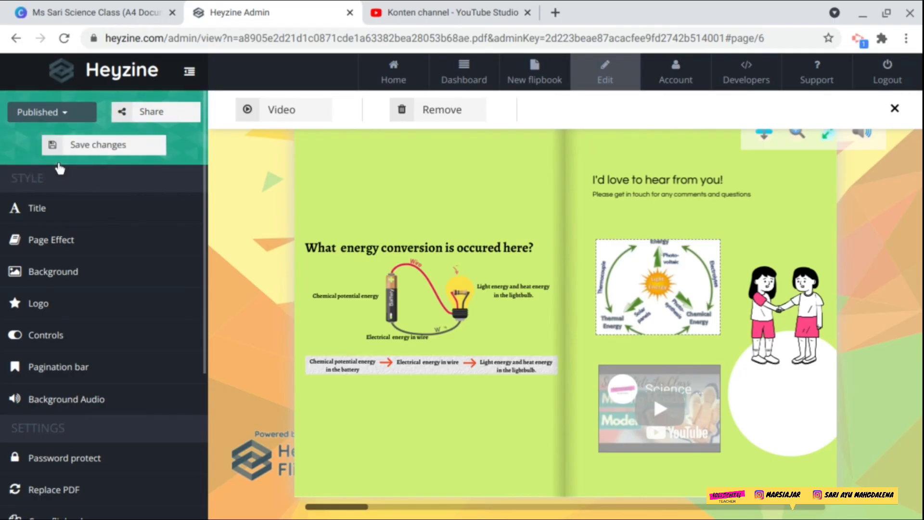
click(143, 111)
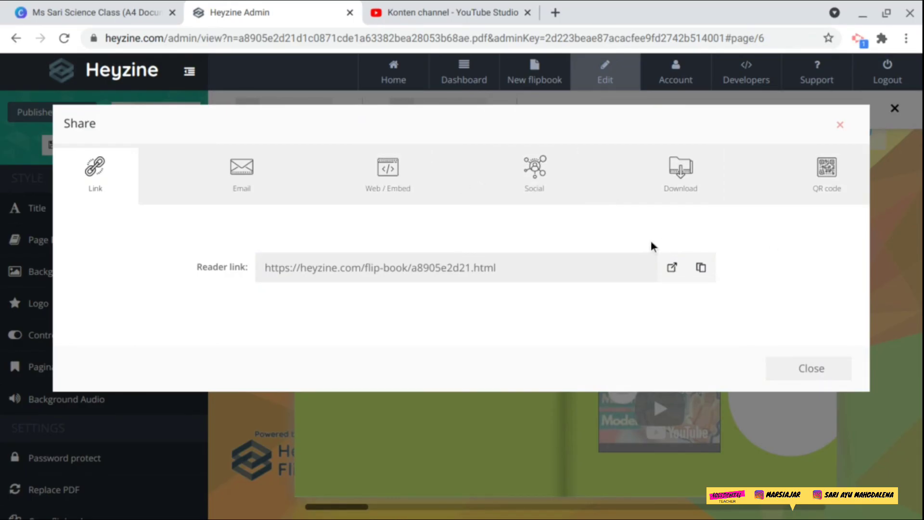
click(702, 267)
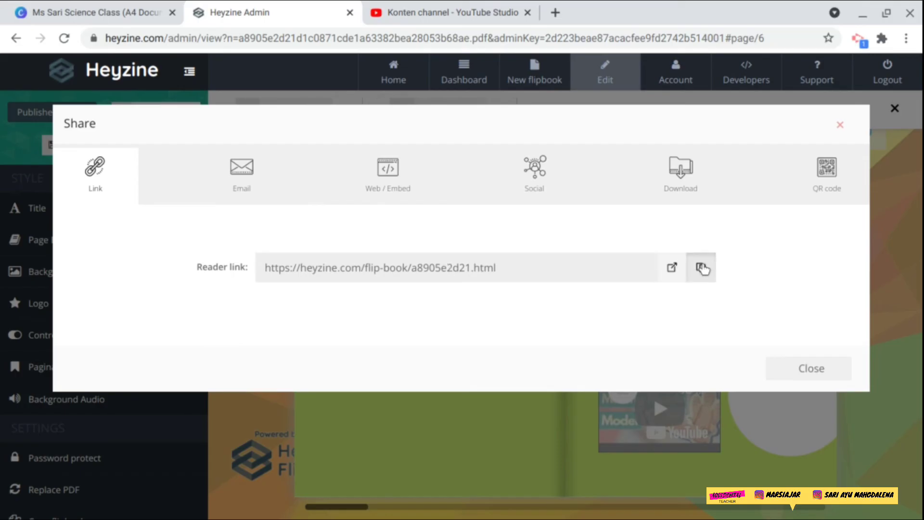
click(559, 12)
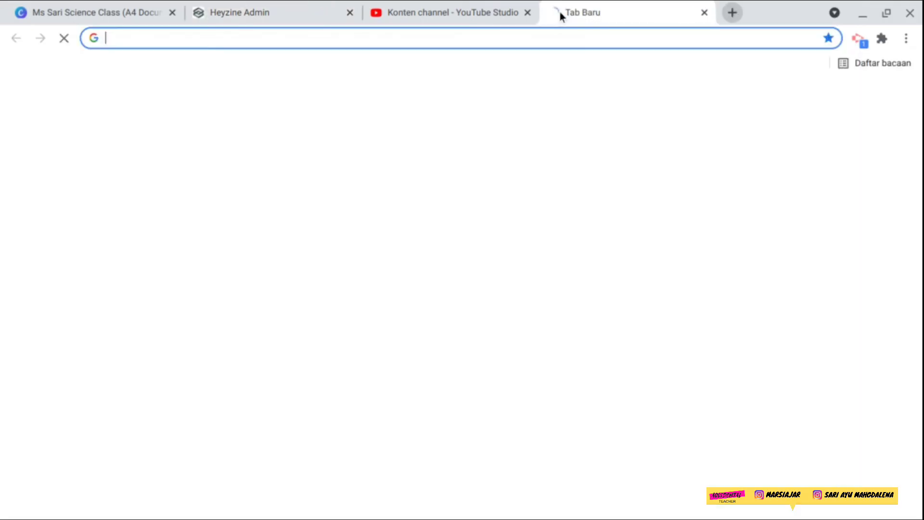
click(905, 43)
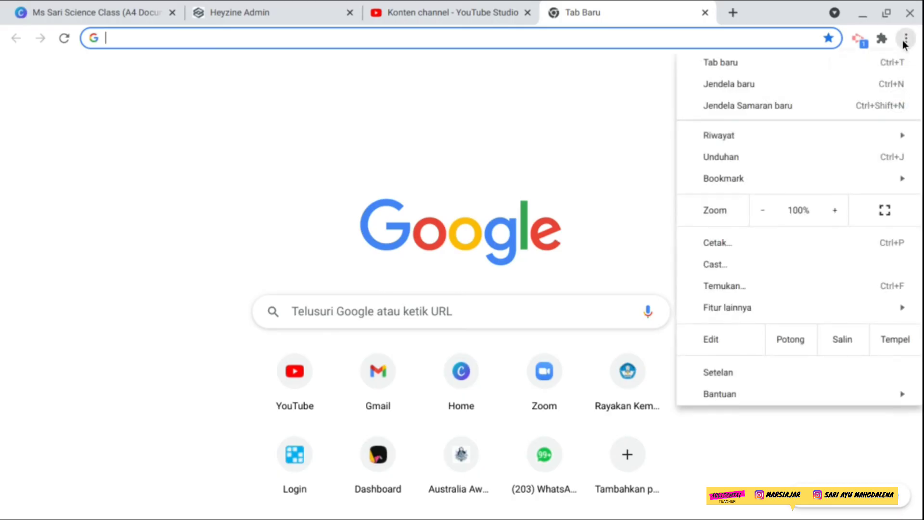
click(823, 107)
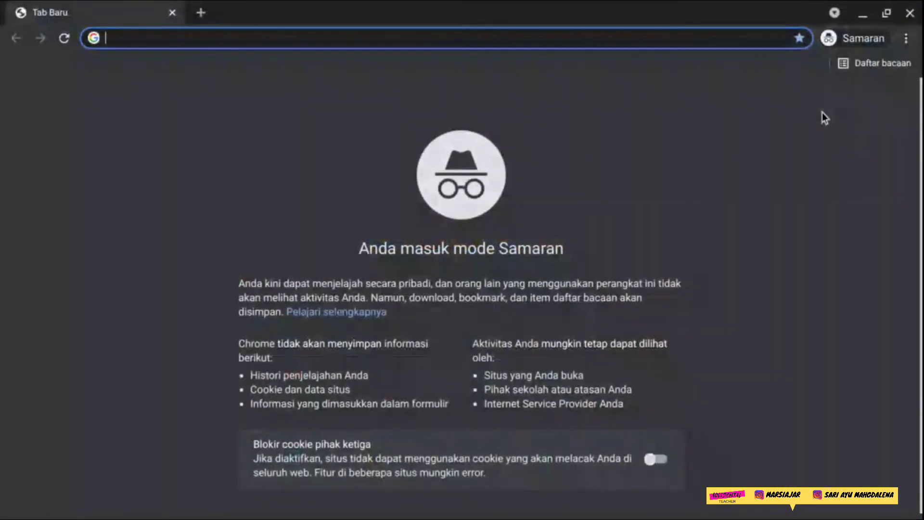
key(ctrl+v)
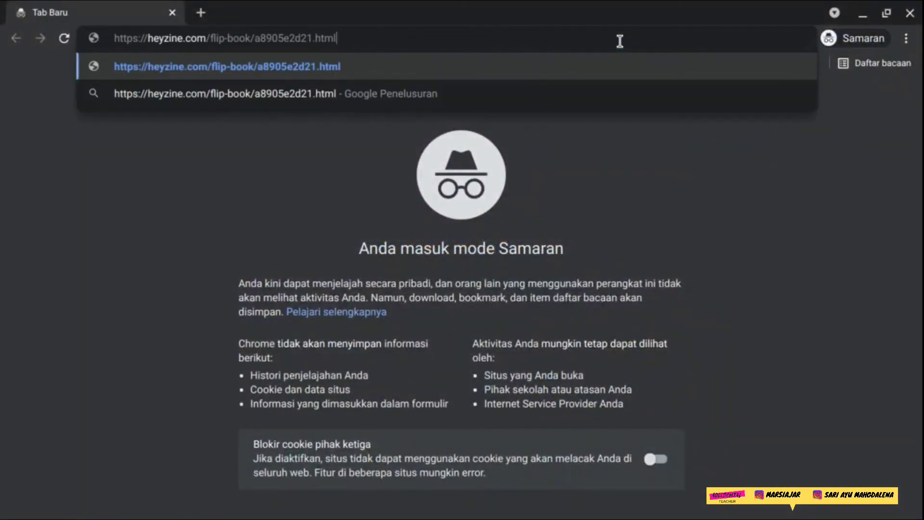
key(Return)
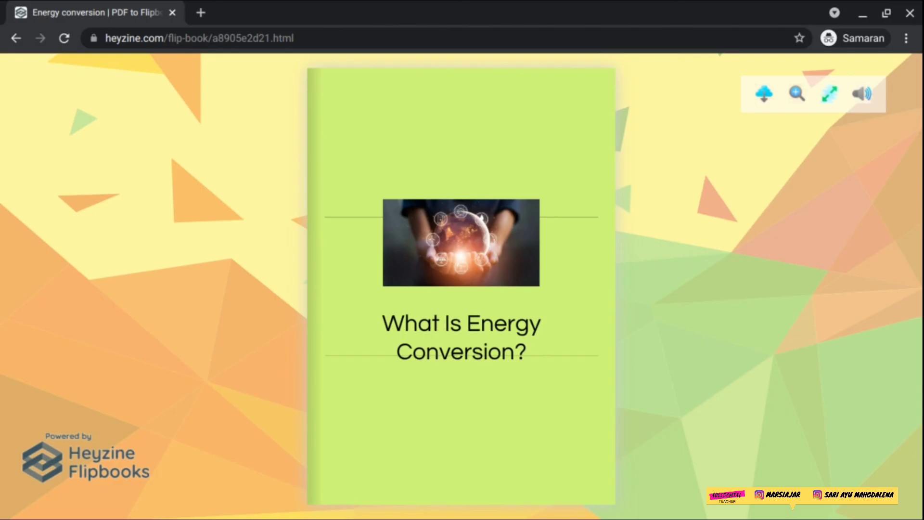
Step: Page through the published flipbook from the cover to the last spread with the diagram and video
click(641, 261)
key(Right)
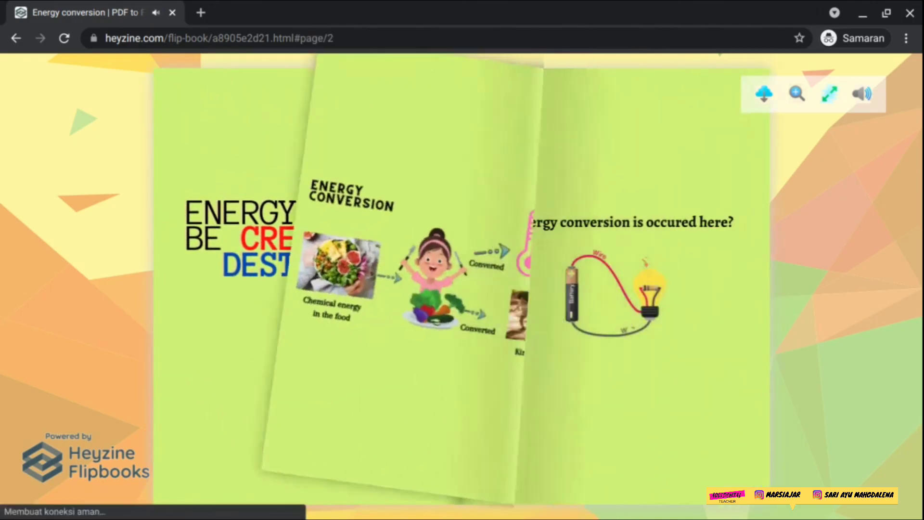
key(Right)
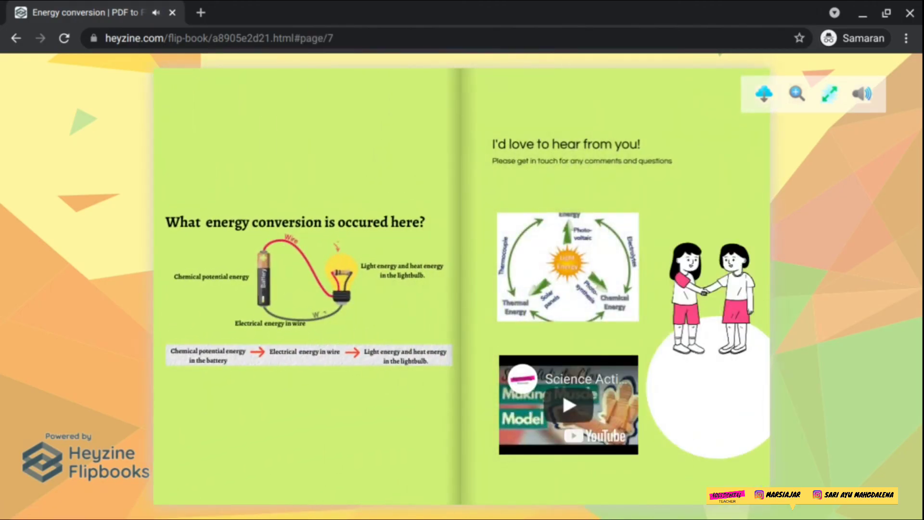